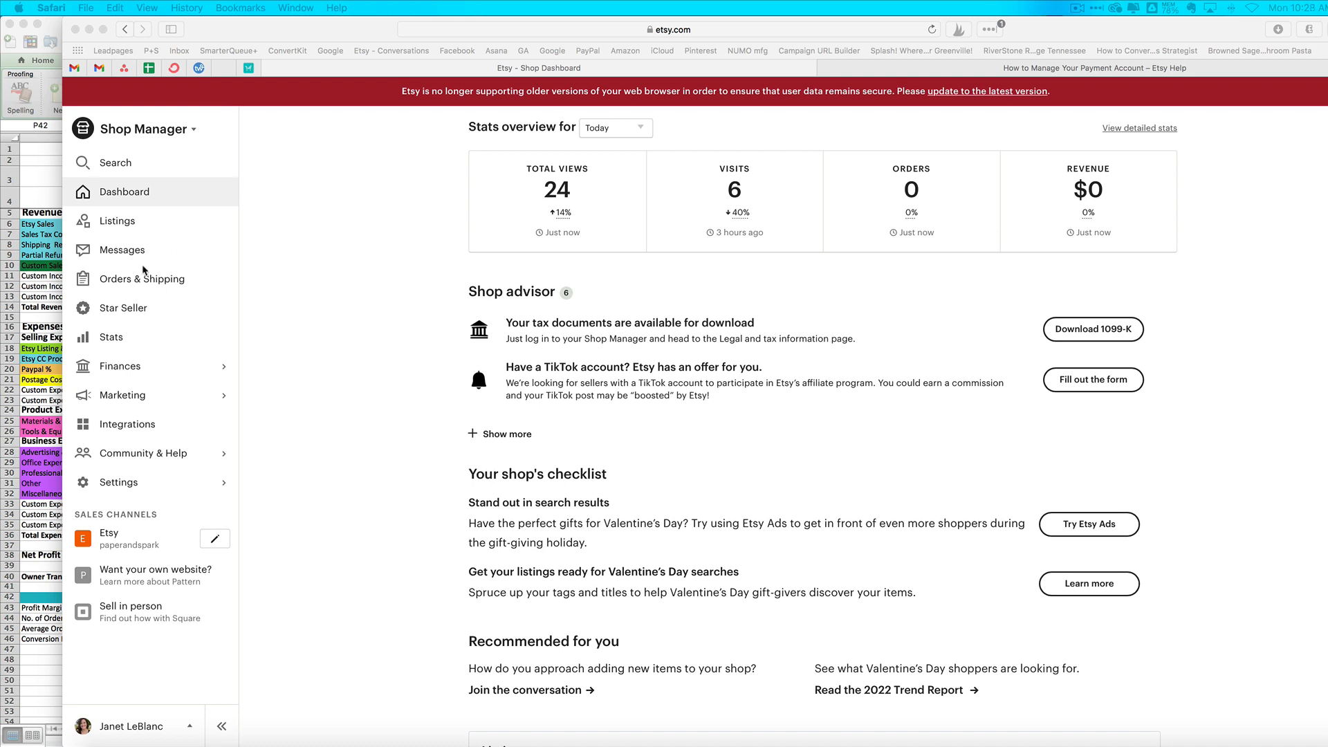
Step: Expand the Finances section in the Etsy Shop Manager sidebar to show its payment and statement options
{"action": "left_click", "coordinate": [122, 365]}
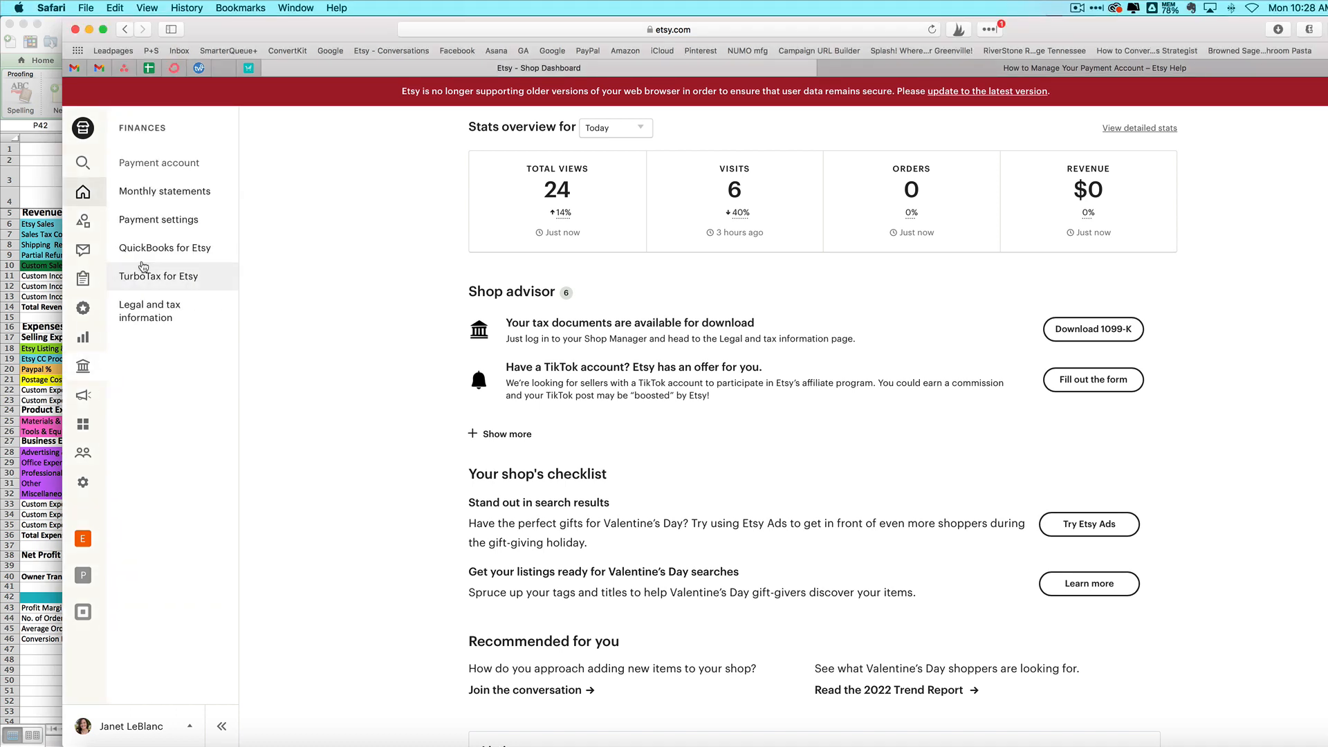
Step: Show January 2022's statement: $3,863.35 sales, -$327.71 fees, $3,524.00 net profit
{"action": "left_click", "coordinate": [145, 197]}
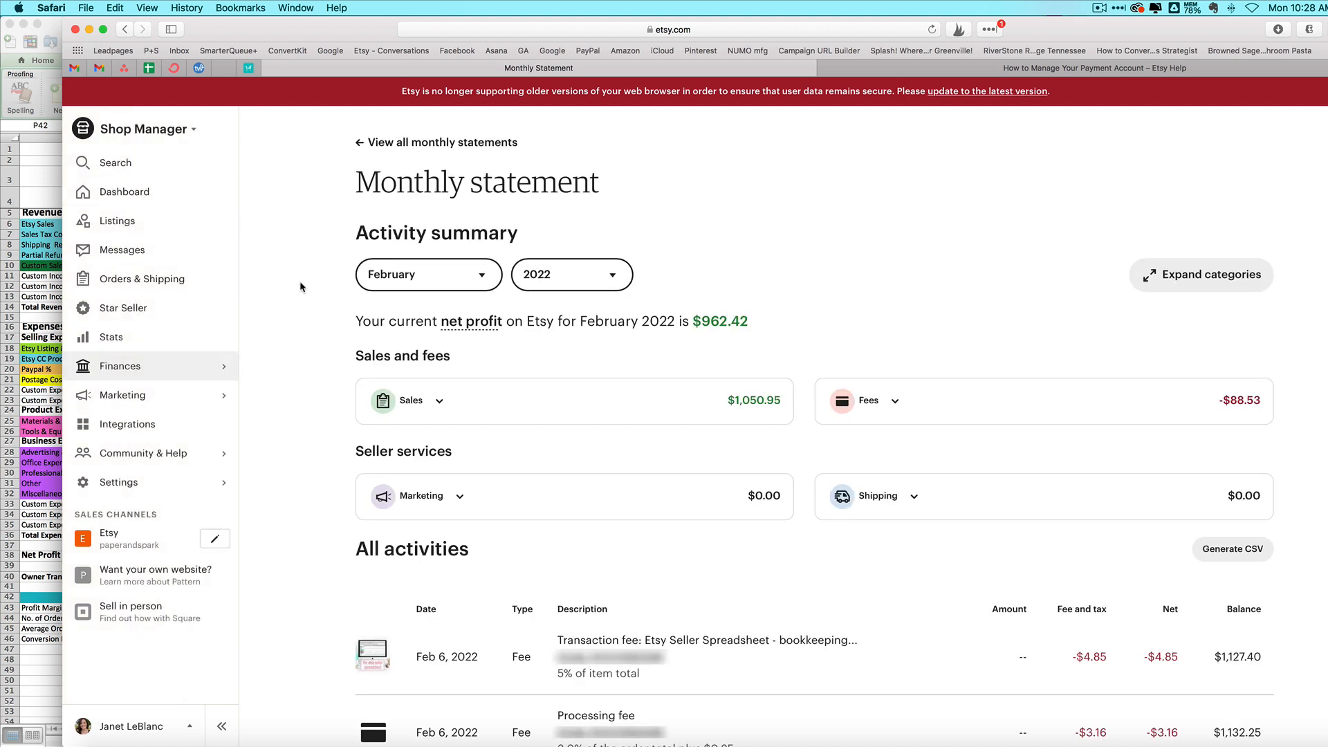
{"action": "left_click", "coordinate": [440, 284]}
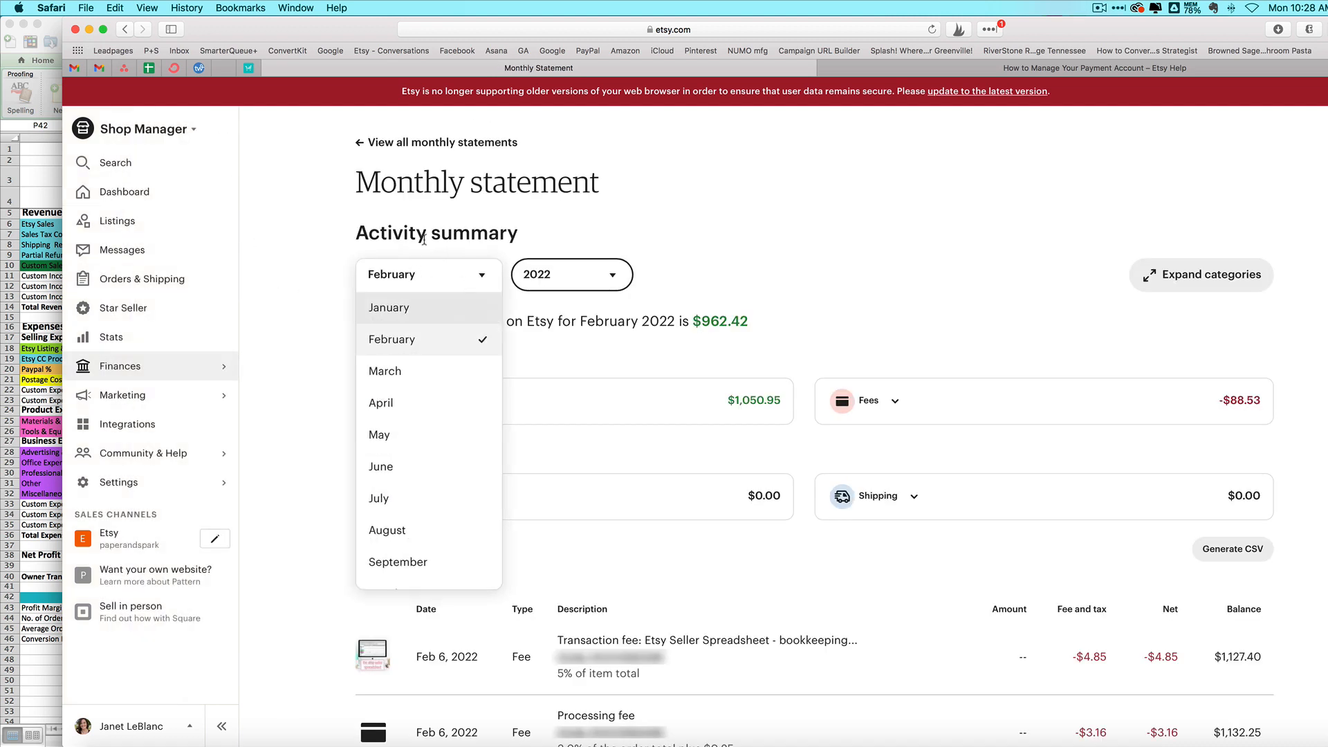
{"action": "left_click", "coordinate": [412, 312]}
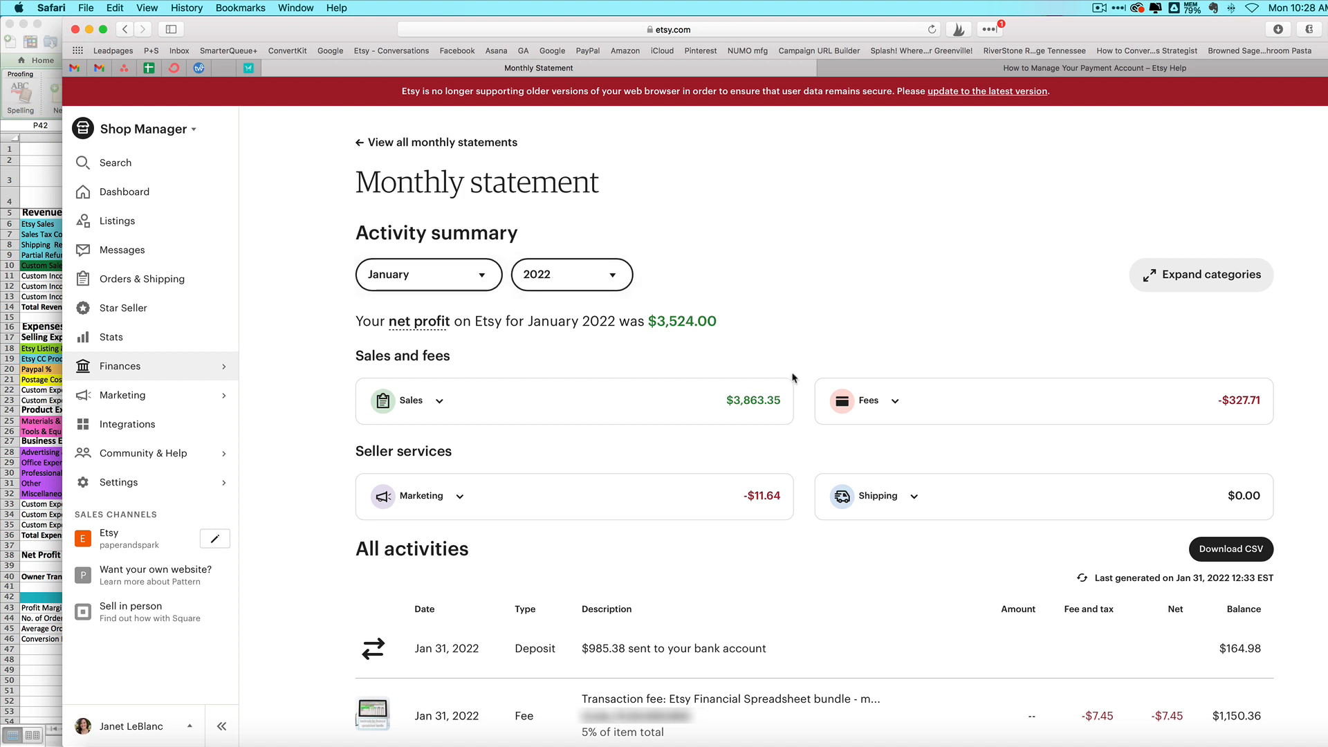
Step: Expand the Fees card to show January's listing, transaction and processing fees with credits
{"action": "left_click", "coordinate": [440, 402]}
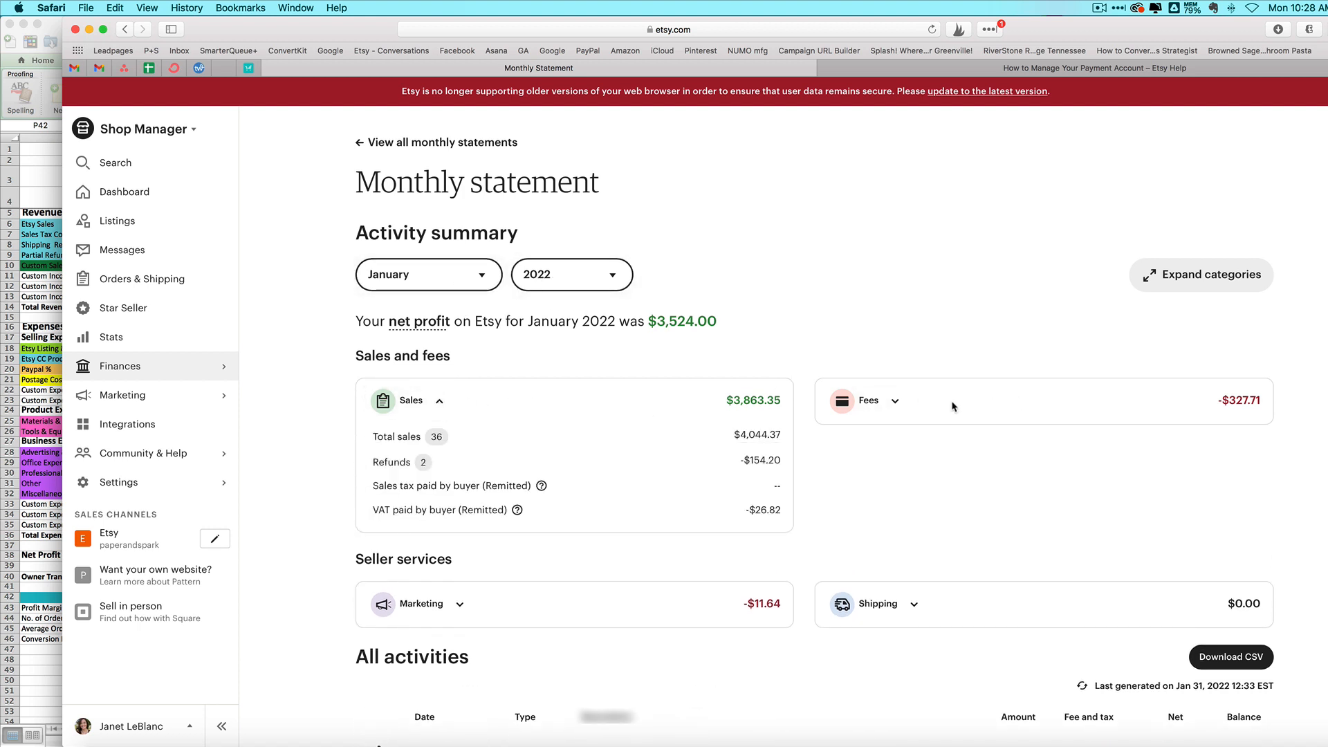
{"action": "left_click", "coordinate": [902, 402]}
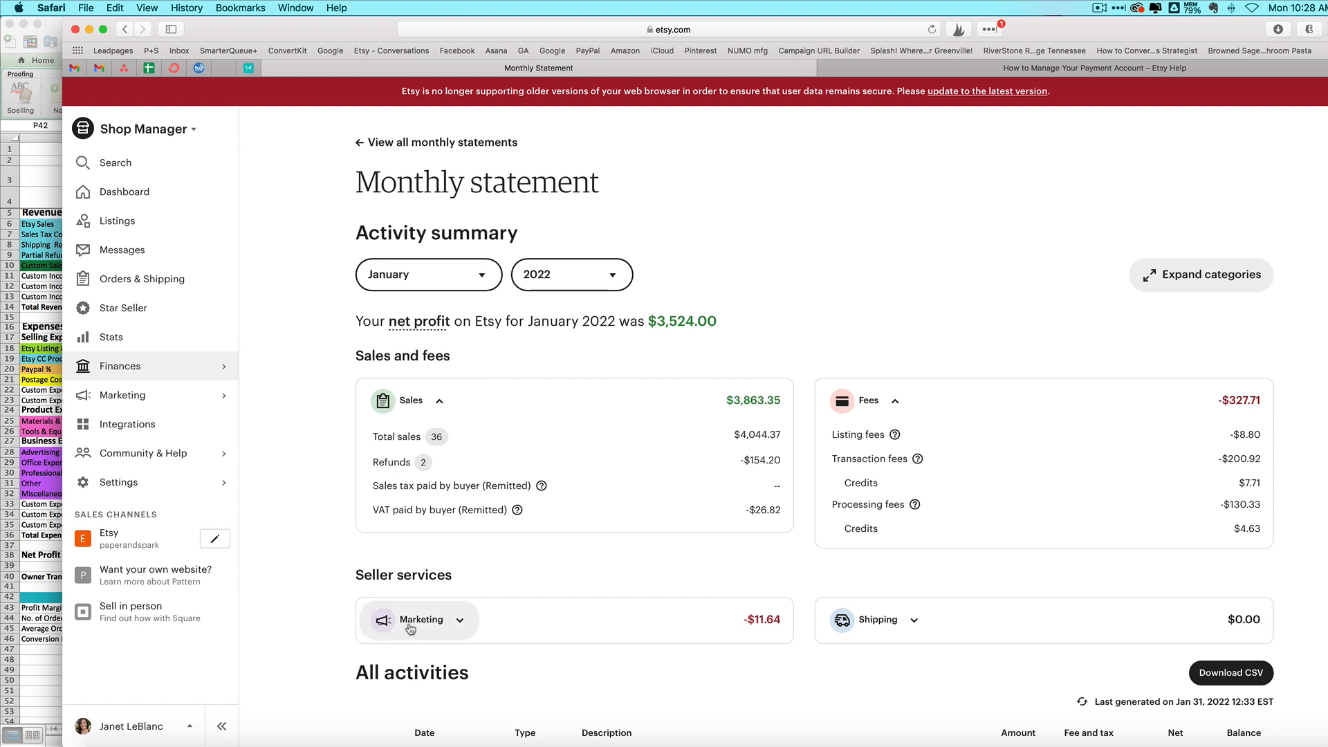
{"action": "left_click", "coordinate": [440, 404]}
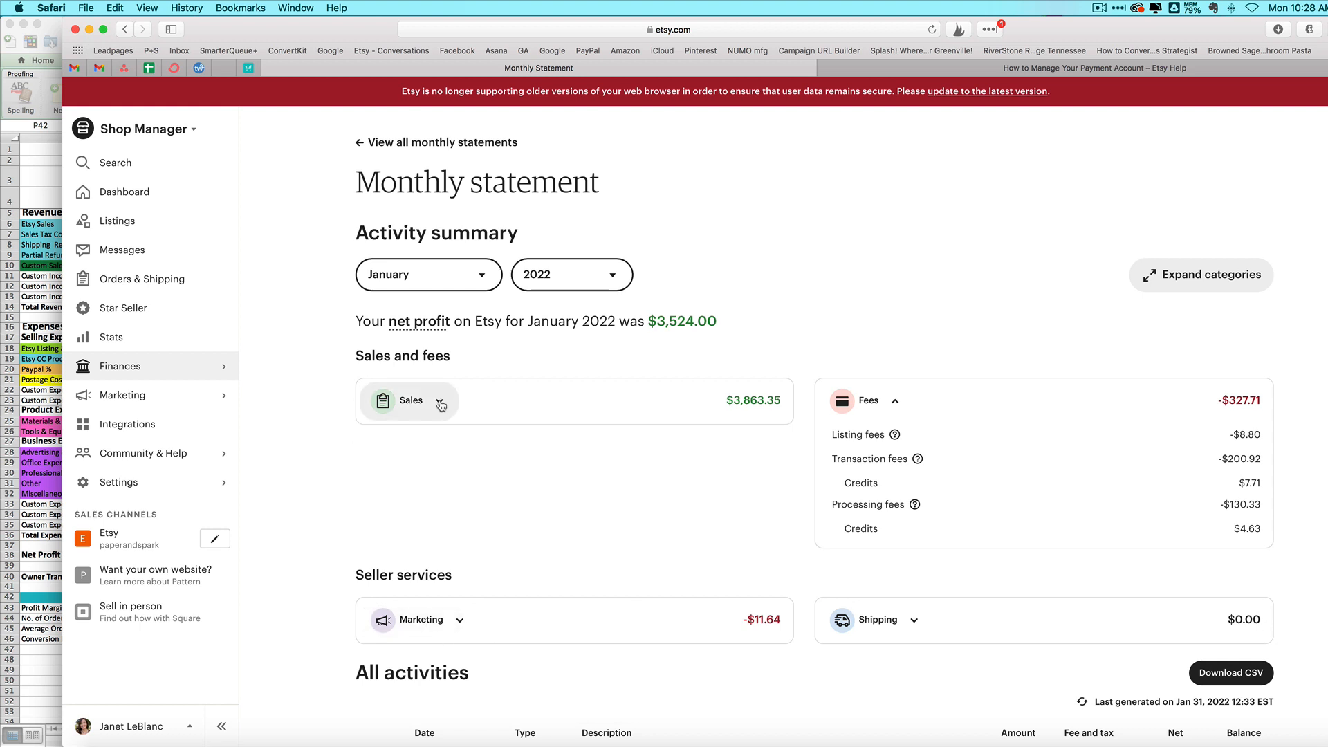
{"action": "left_click", "coordinate": [898, 403]}
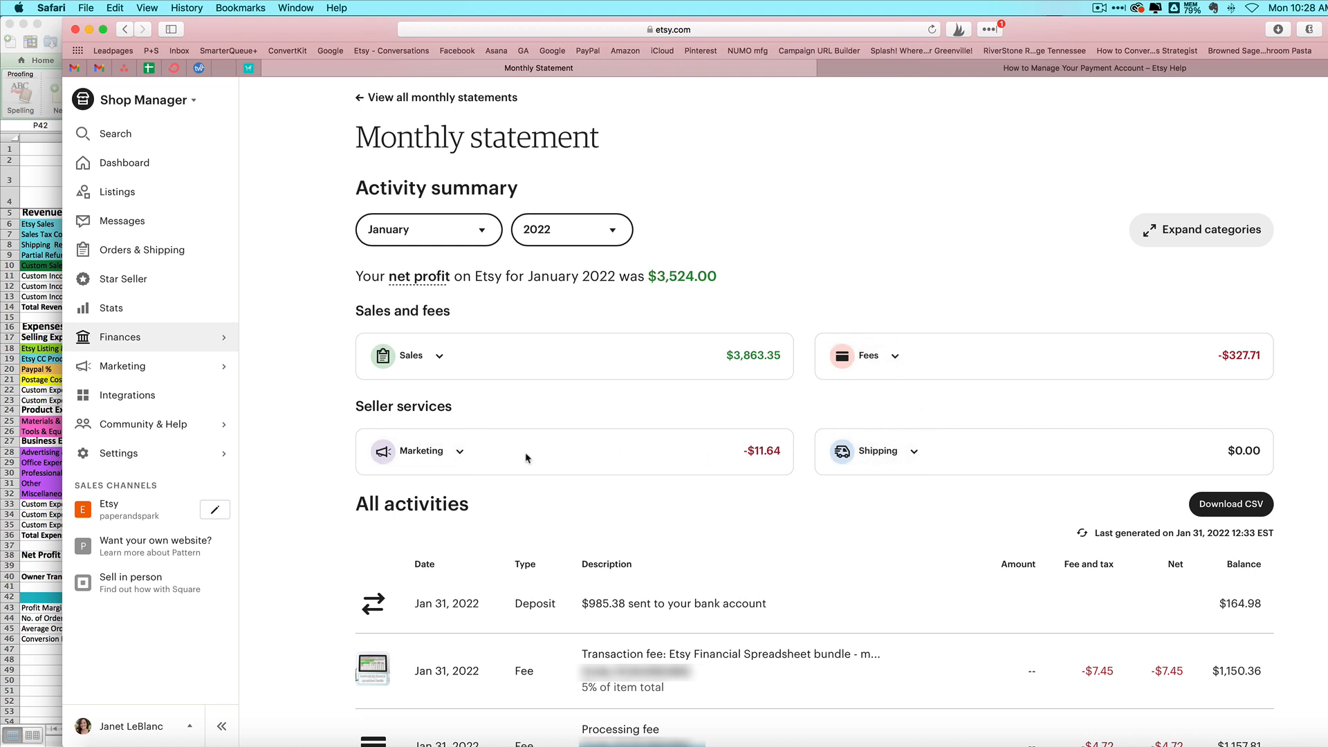
{"action": "left_click", "coordinate": [896, 355]}
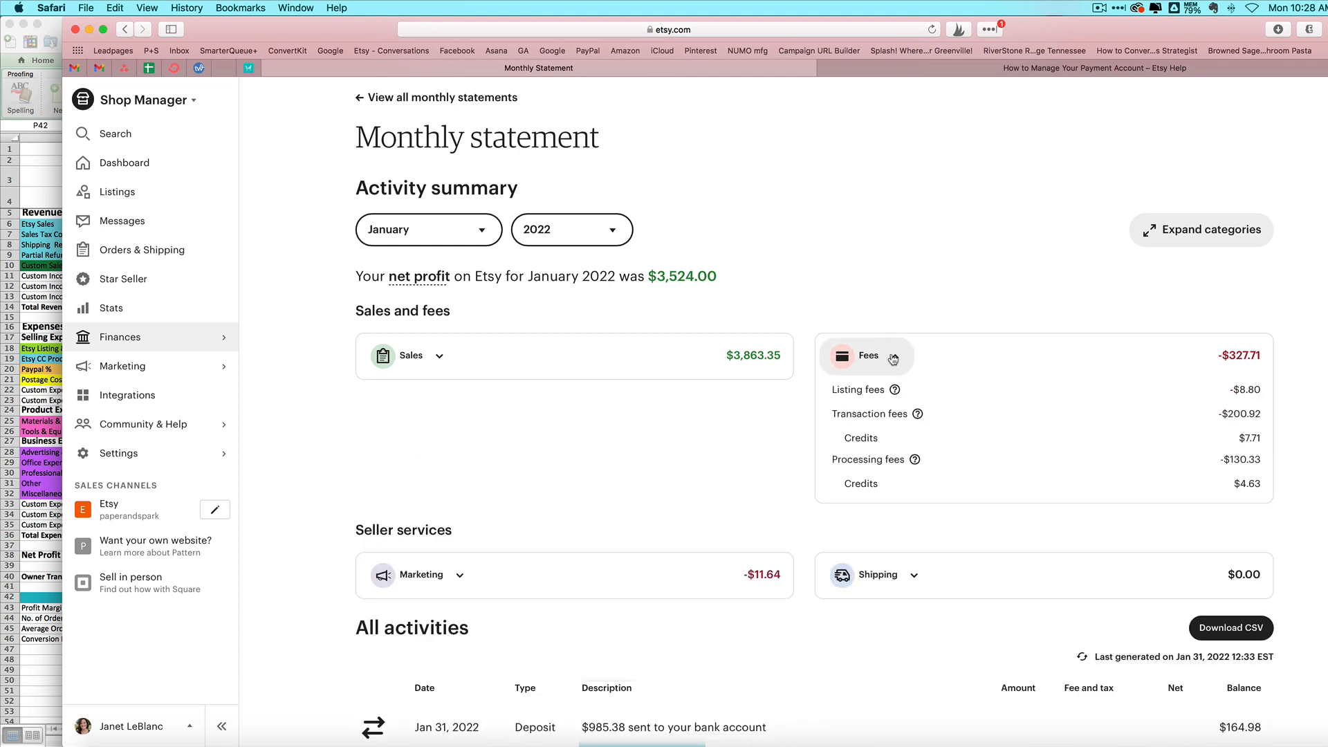
{"action": "scroll", "coordinate": [921, 389], "scroll_direction": "down", "scroll_amount": 1}
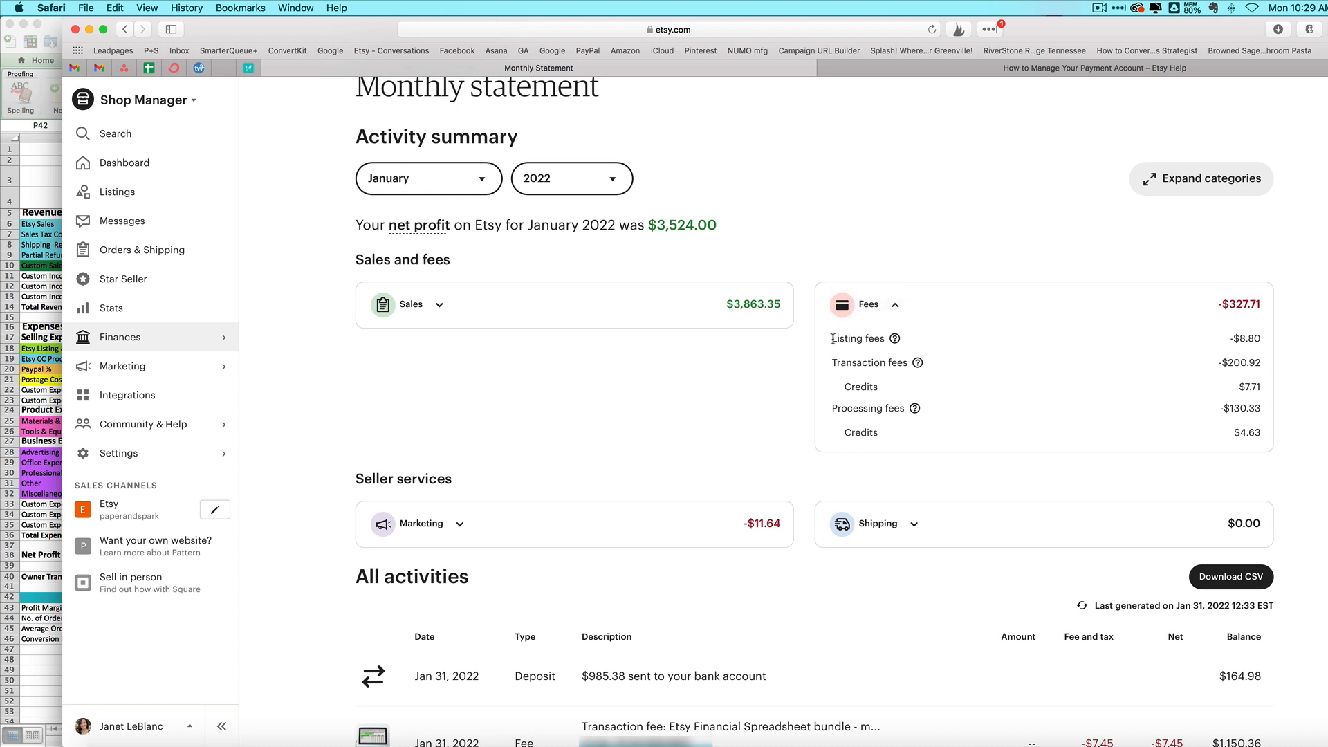
{"action": "left_click_drag", "start_coordinate": [831, 338], "coordinate": [899, 344]}
{"action": "left_click", "coordinate": [845, 364]}
{"action": "mouse_move", "coordinate": [918, 363]}
Step: In the Excel monthly summary, select the January Etsy CC processing fees cell B19
{"action": "left_click", "coordinate": [44, 387]}
{"action": "left_click", "coordinate": [118, 357]}
{"action": "left_click", "coordinate": [206, 359]}
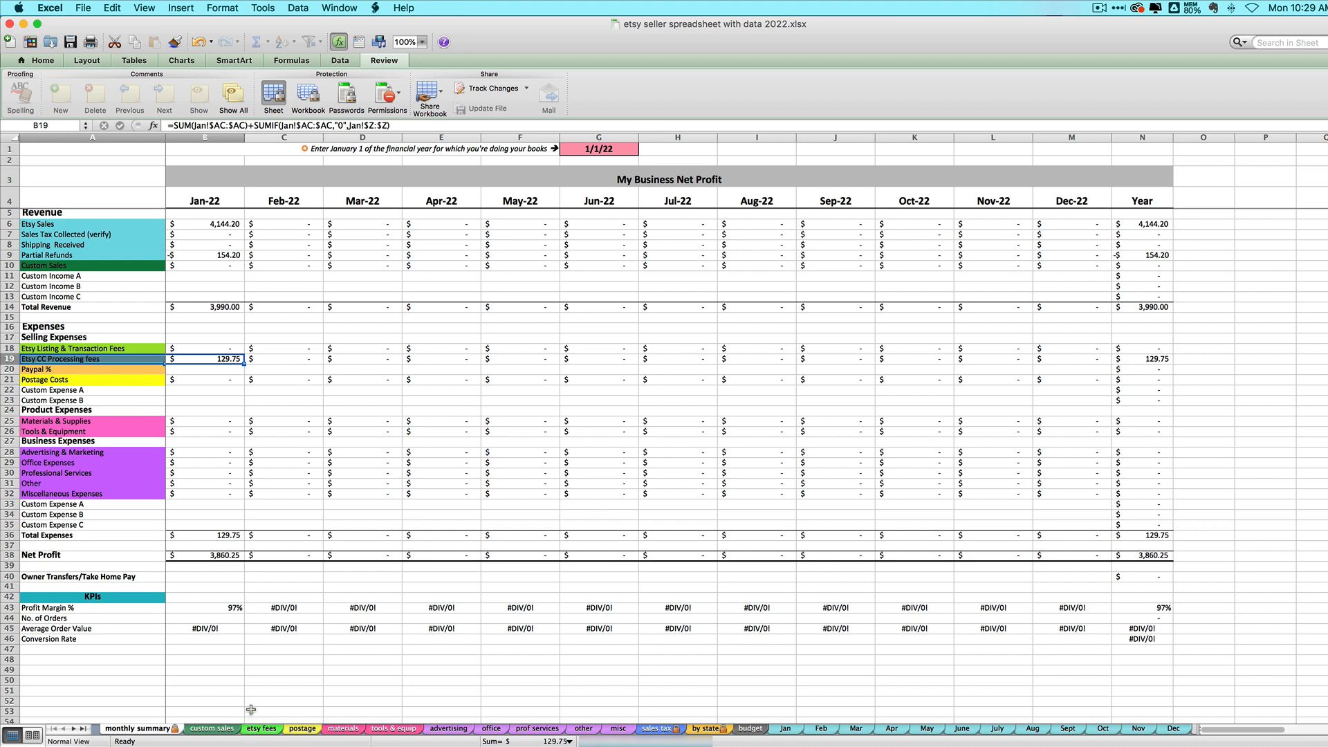
Step: With B19 selected in Excel, launch Calculator from Launchpad
{"action": "left_click", "coordinate": [200, 360]}
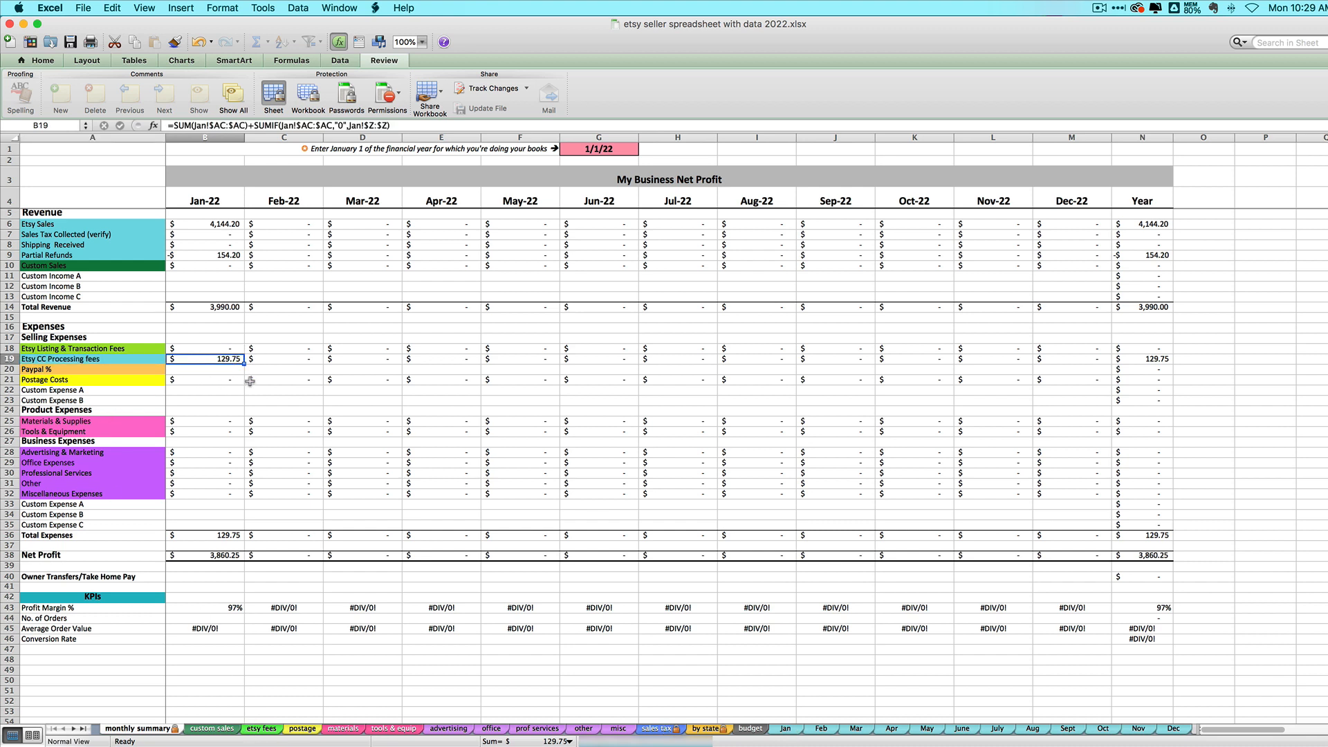
{"action": "key", "text": "super+Tab"}
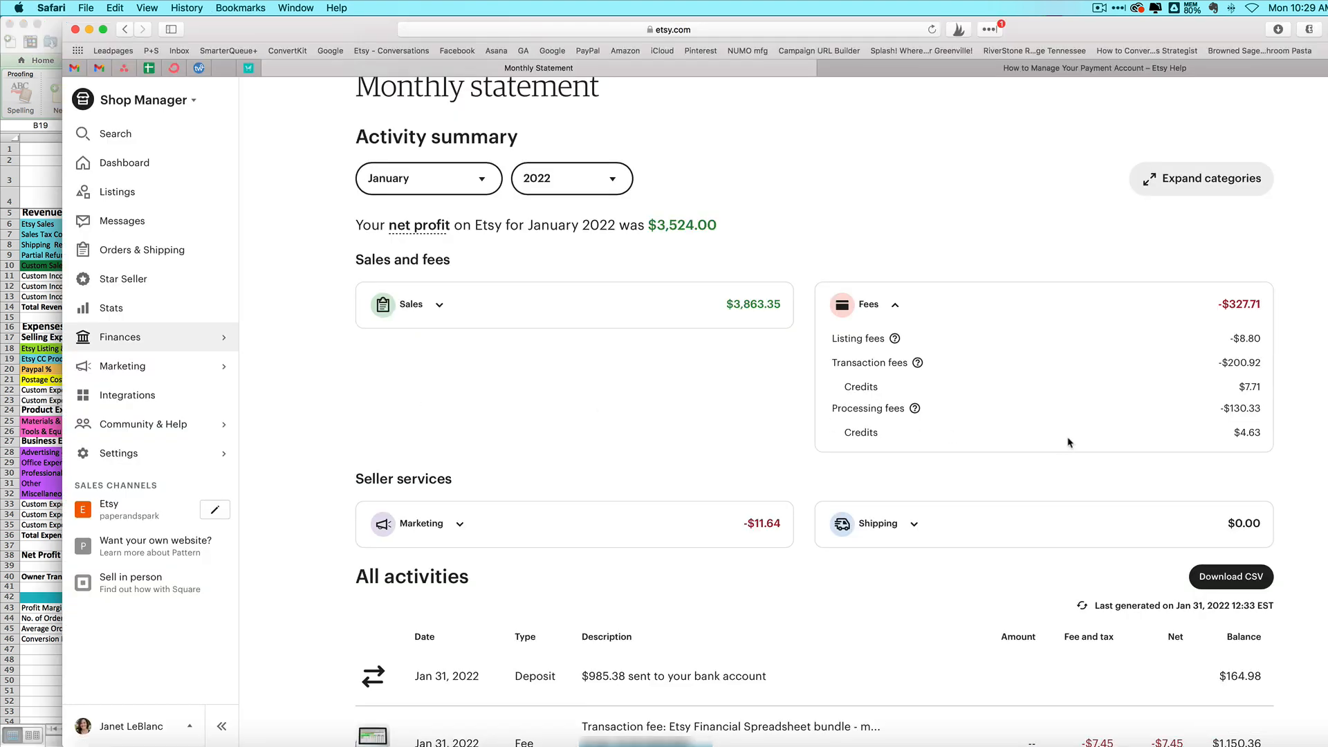
{"action": "left_click", "coordinate": [118, 738]}
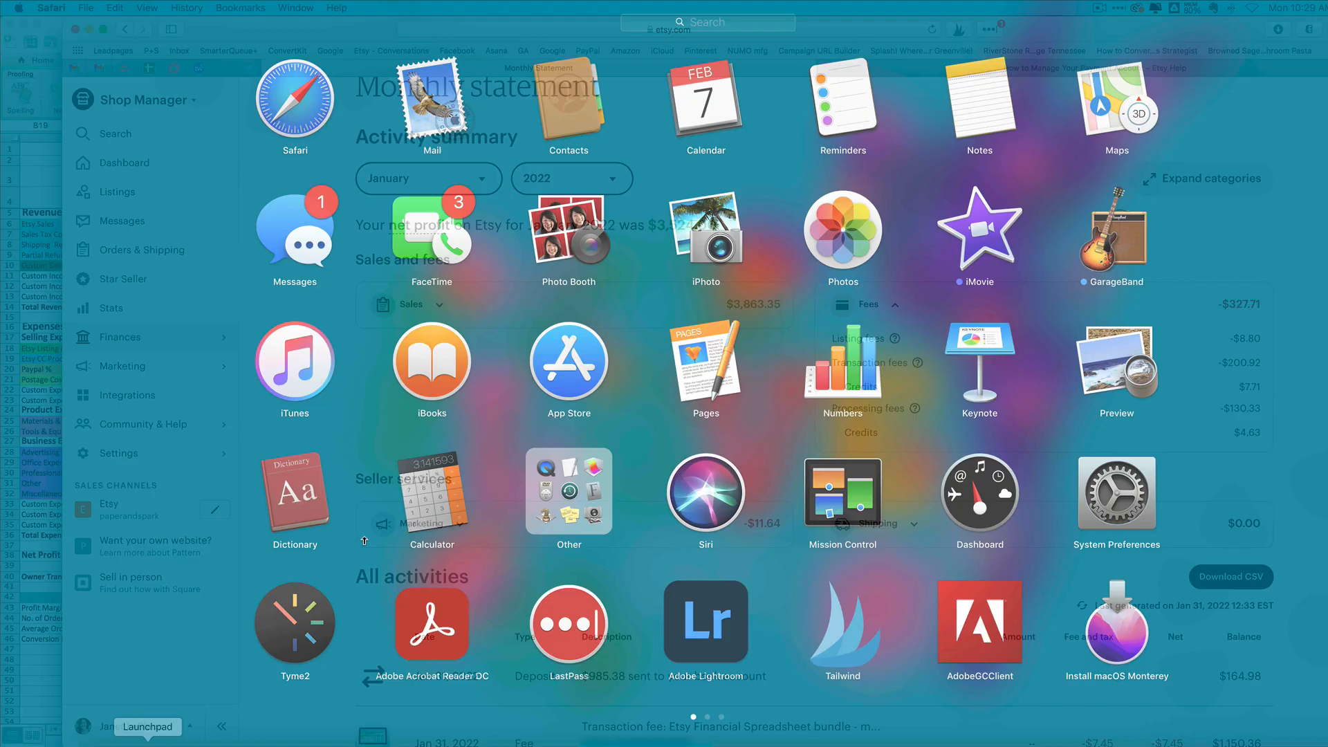
{"action": "left_click", "coordinate": [427, 496]}
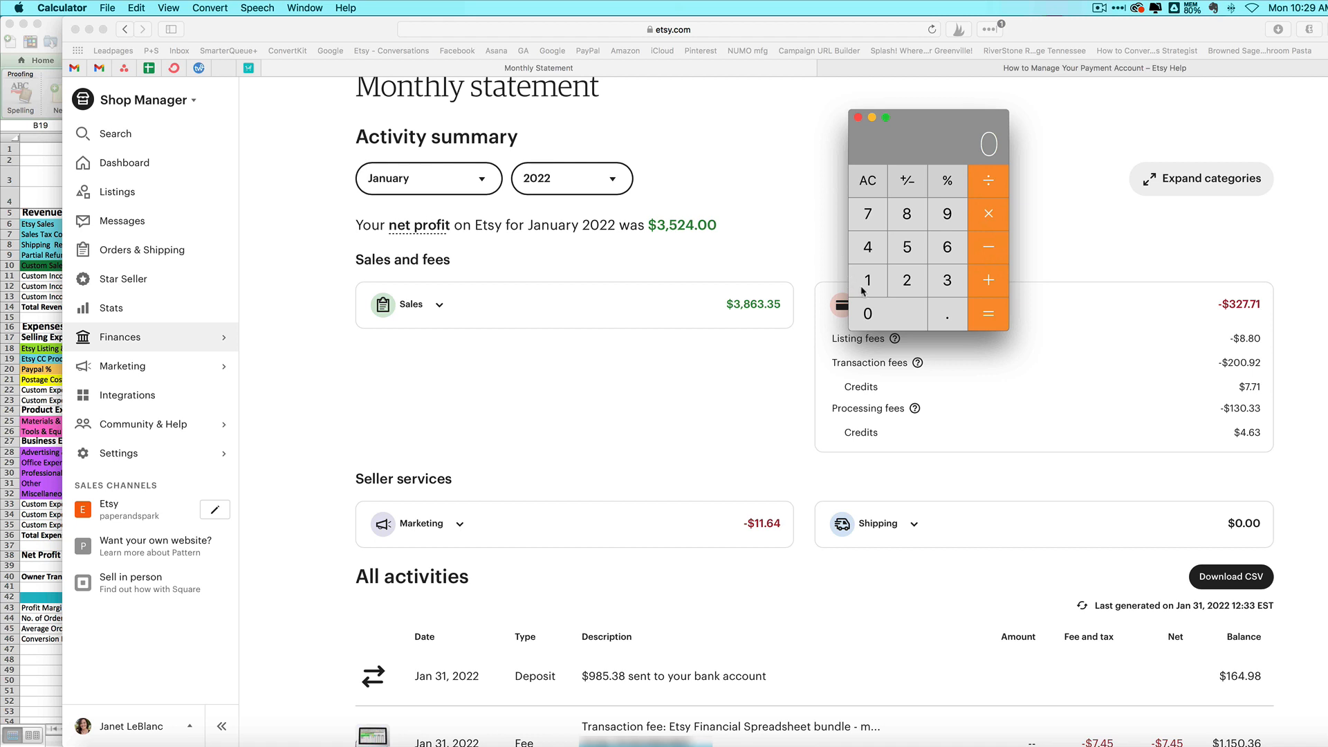
Step: Compute 130.33 − 4.63 = 125.7 in Calculator, then return to the Excel summary
{"action": "left_click", "coordinate": [866, 289]}
{"action": "left_click", "coordinate": [938, 287]}
{"action": "left_click", "coordinate": [920, 304]}
{"action": "left_click", "coordinate": [947, 317]}
{"action": "double_click", "coordinate": [947, 285]}
{"action": "left_click", "coordinate": [990, 258]}
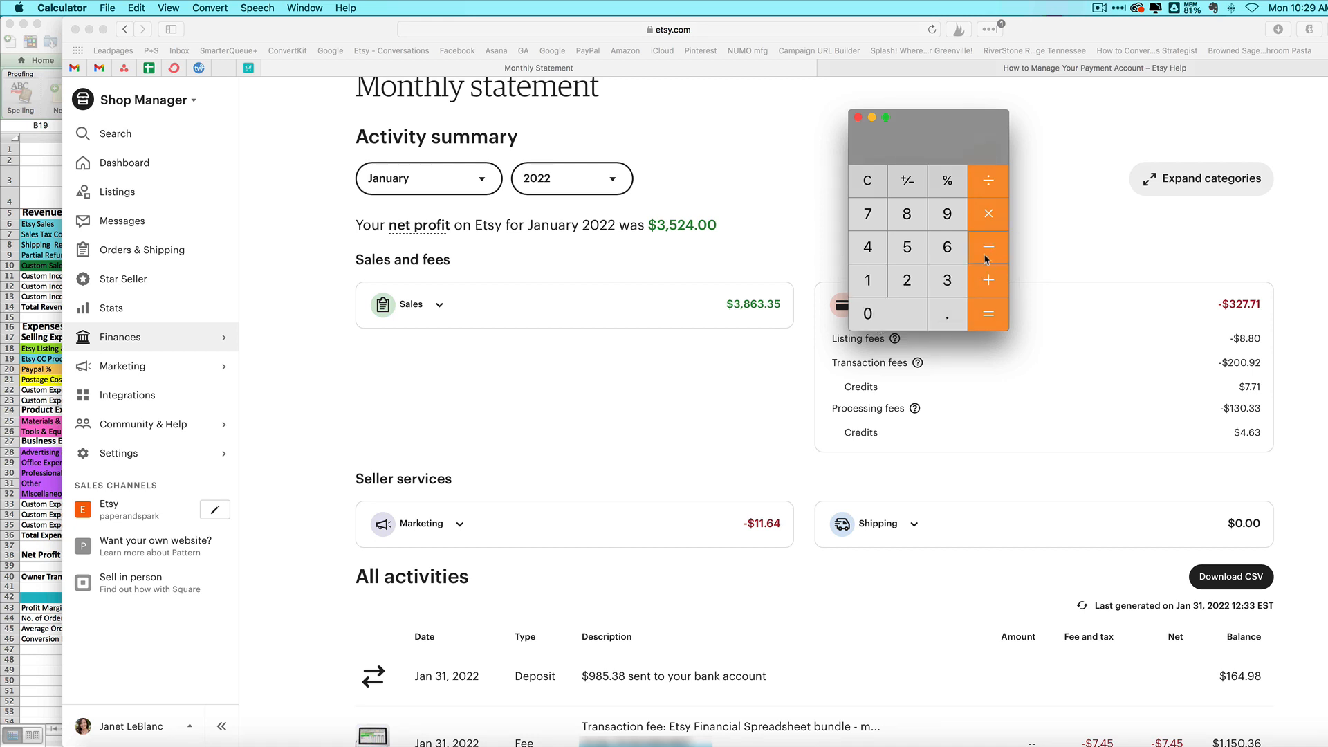
{"action": "left_click", "coordinate": [868, 247]}
{"action": "left_click", "coordinate": [947, 315]}
{"action": "left_click", "coordinate": [949, 249]}
{"action": "left_click", "coordinate": [953, 285]}
{"action": "left_click", "coordinate": [981, 315]}
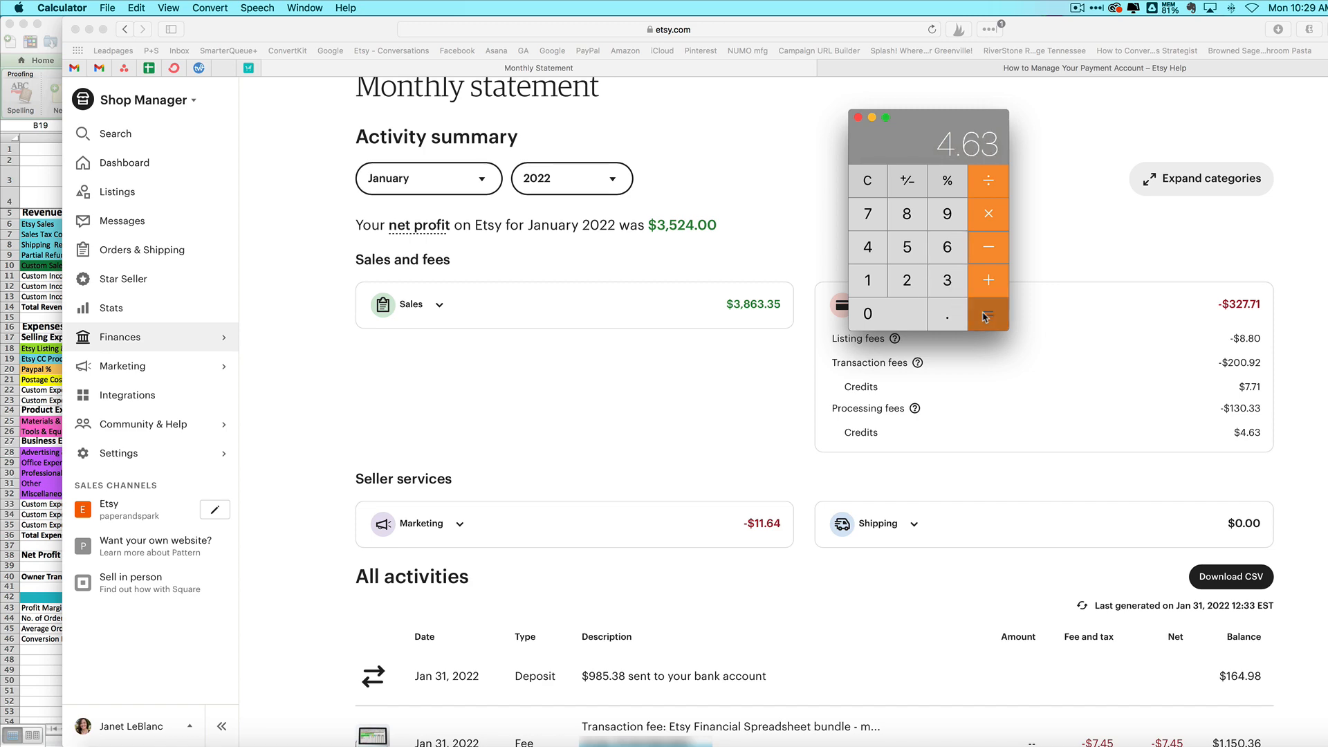
{"action": "left_click", "coordinate": [53, 430]}
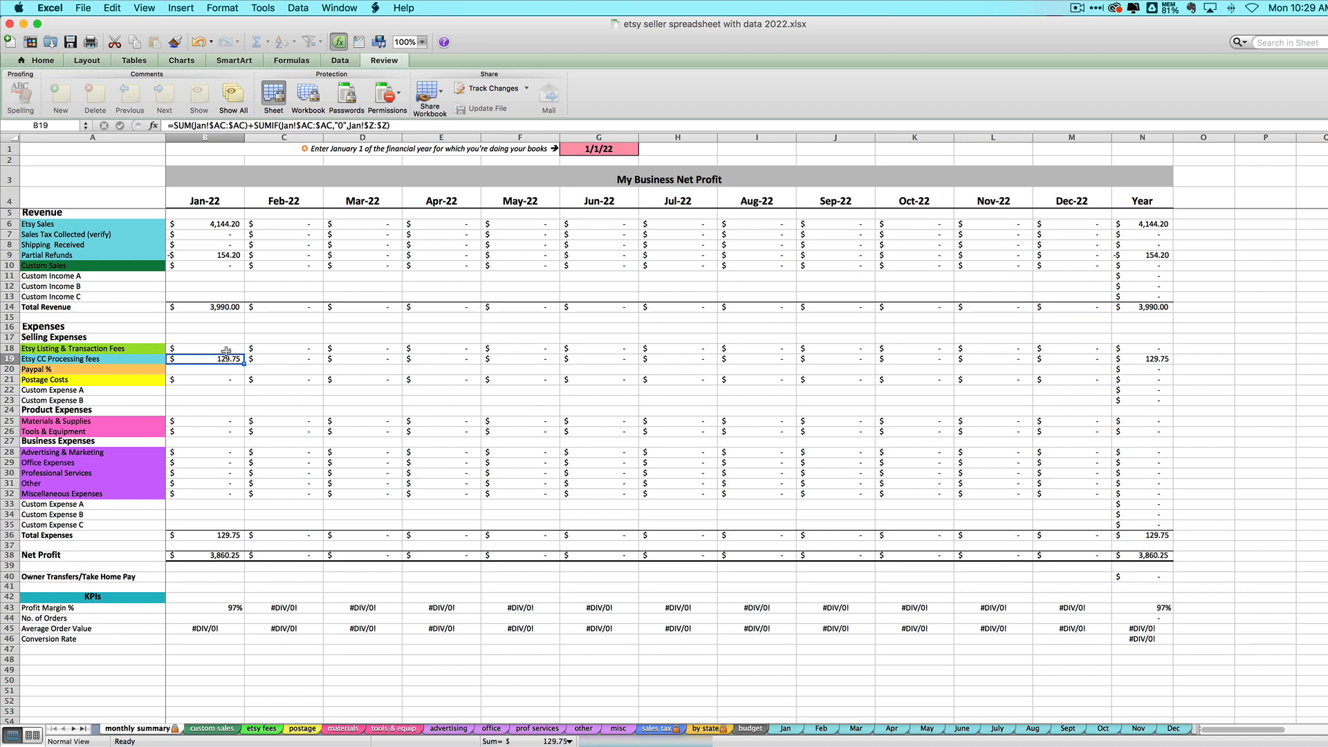
{"action": "left_click", "coordinate": [788, 743]}
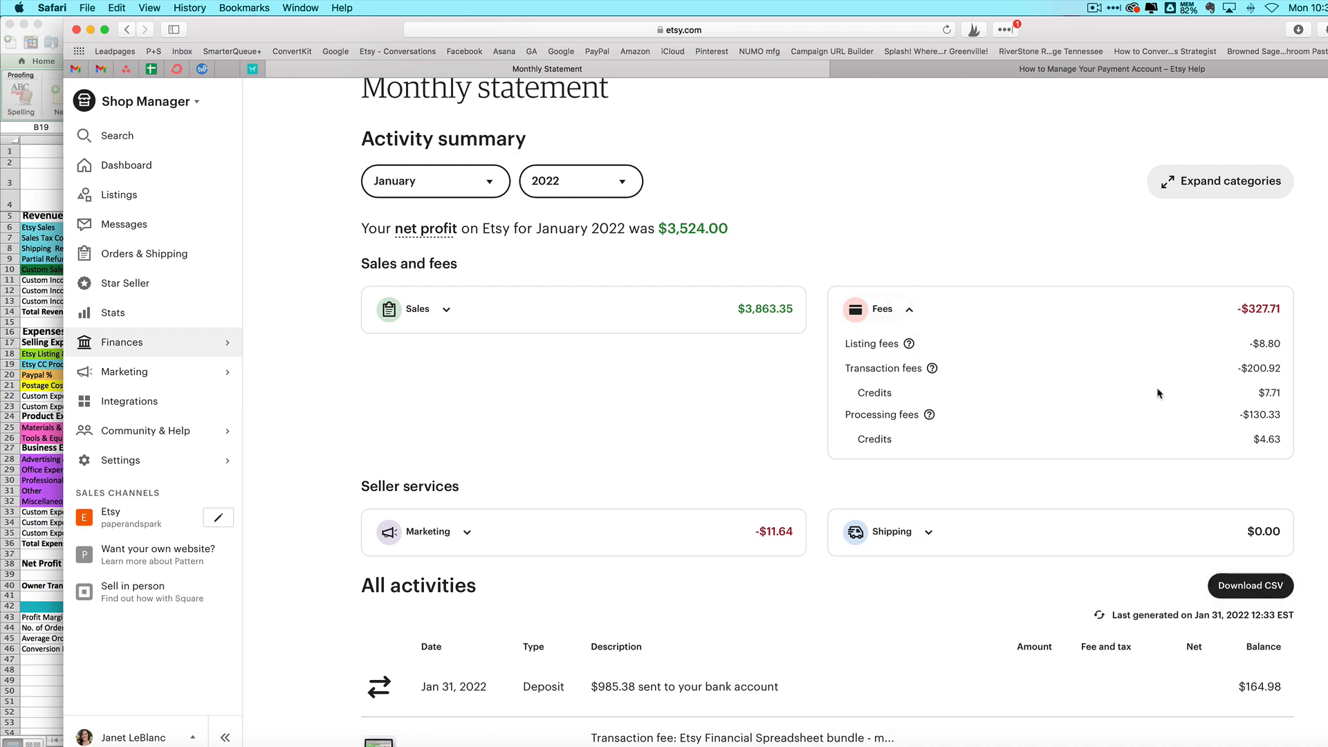
{"action": "left_click", "coordinate": [61, 494]}
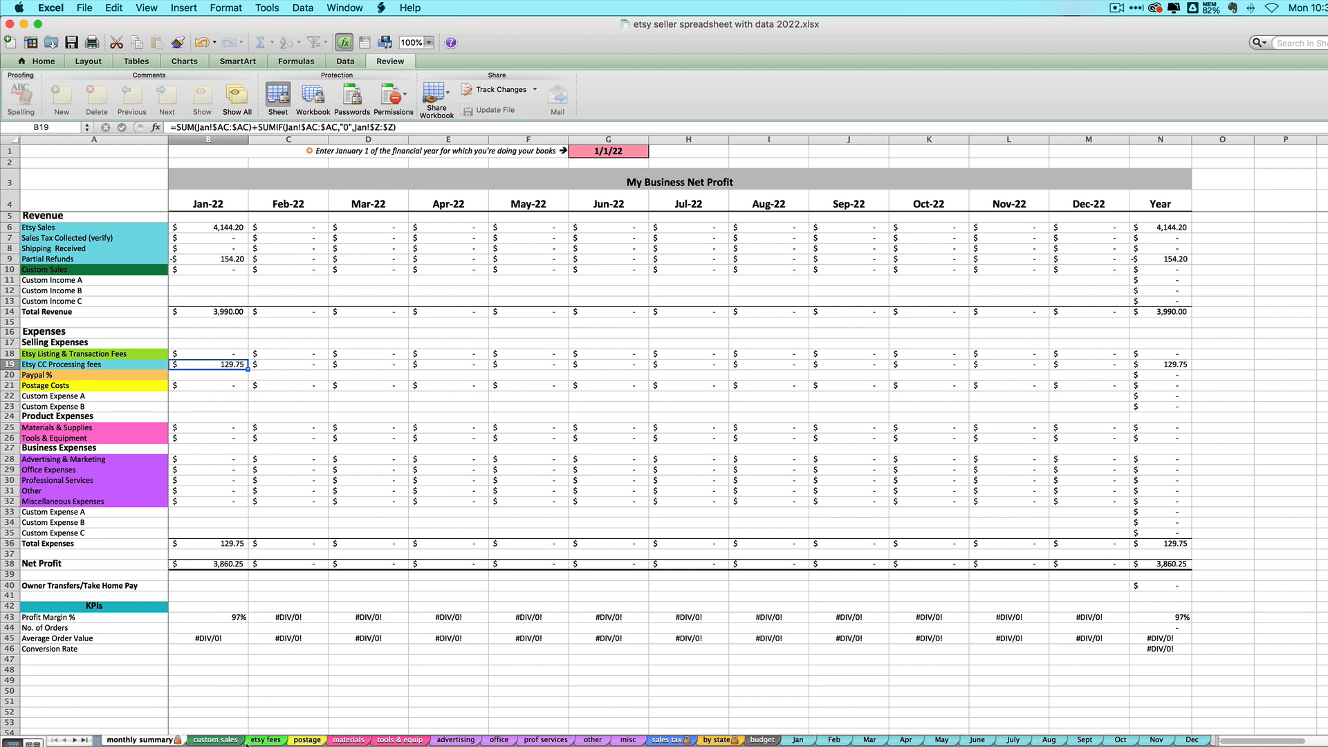
{"action": "left_click", "coordinate": [192, 746]}
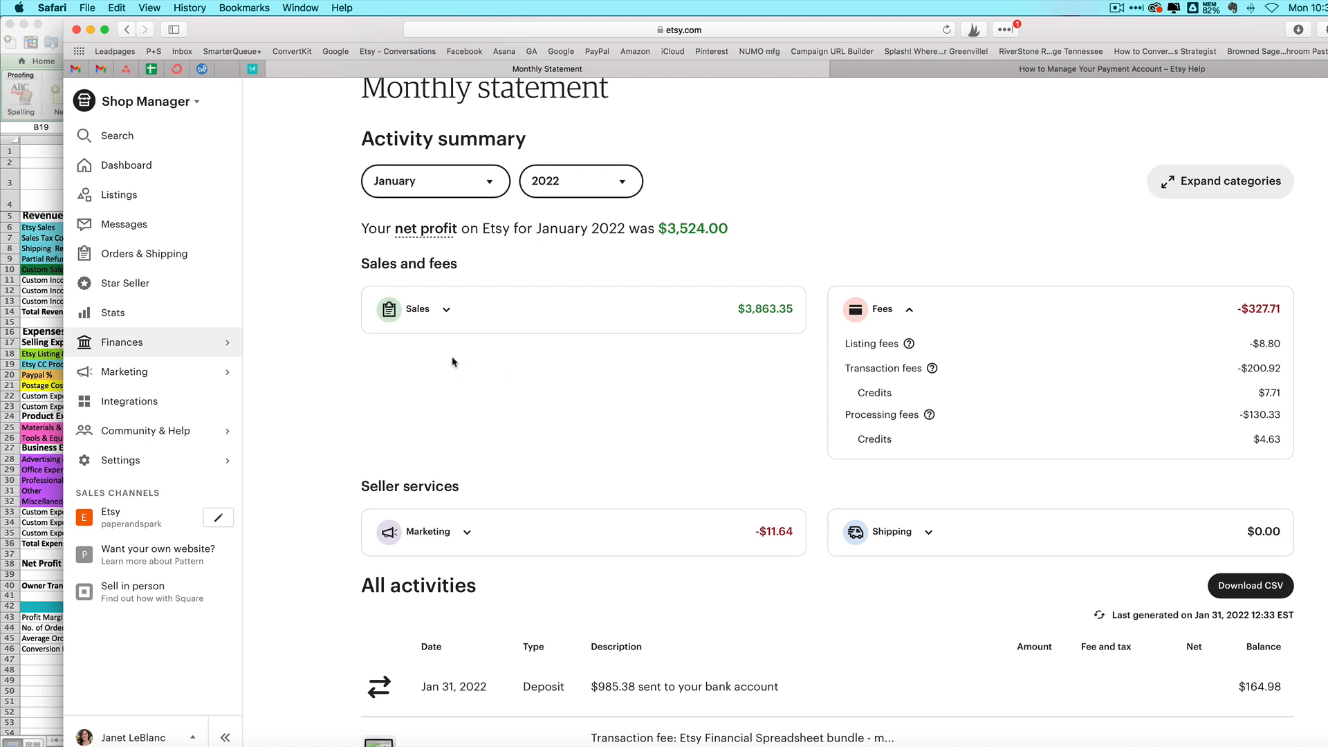
{"action": "left_click", "coordinate": [442, 309]}
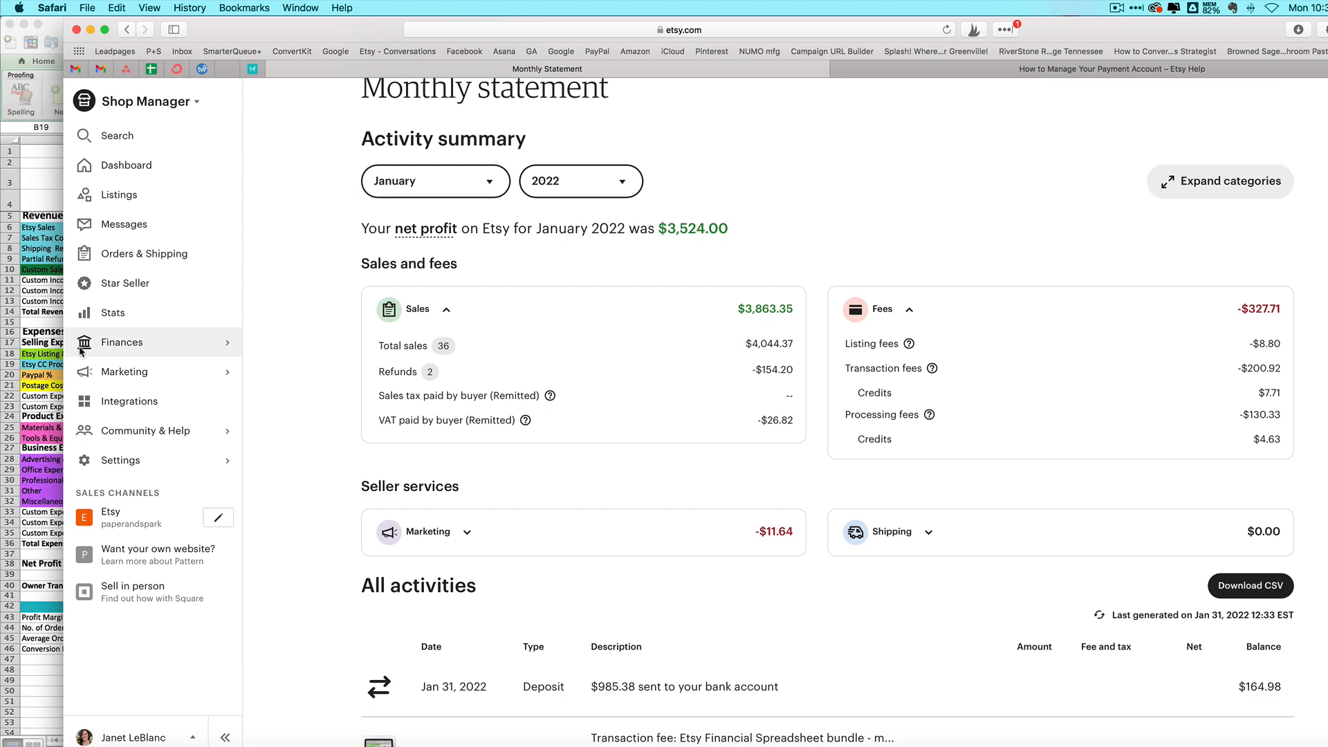
{"action": "left_click", "coordinate": [16, 360]}
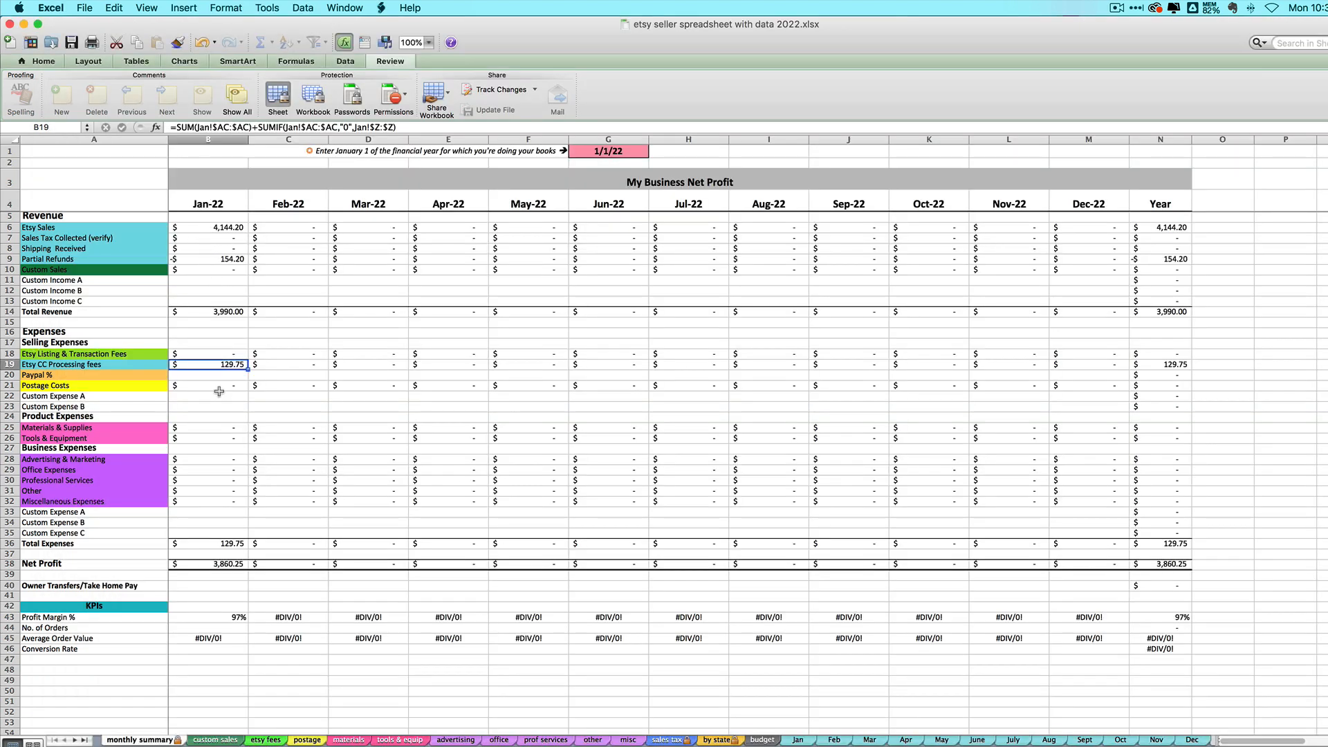
{"action": "key", "text": "super+Tab"}
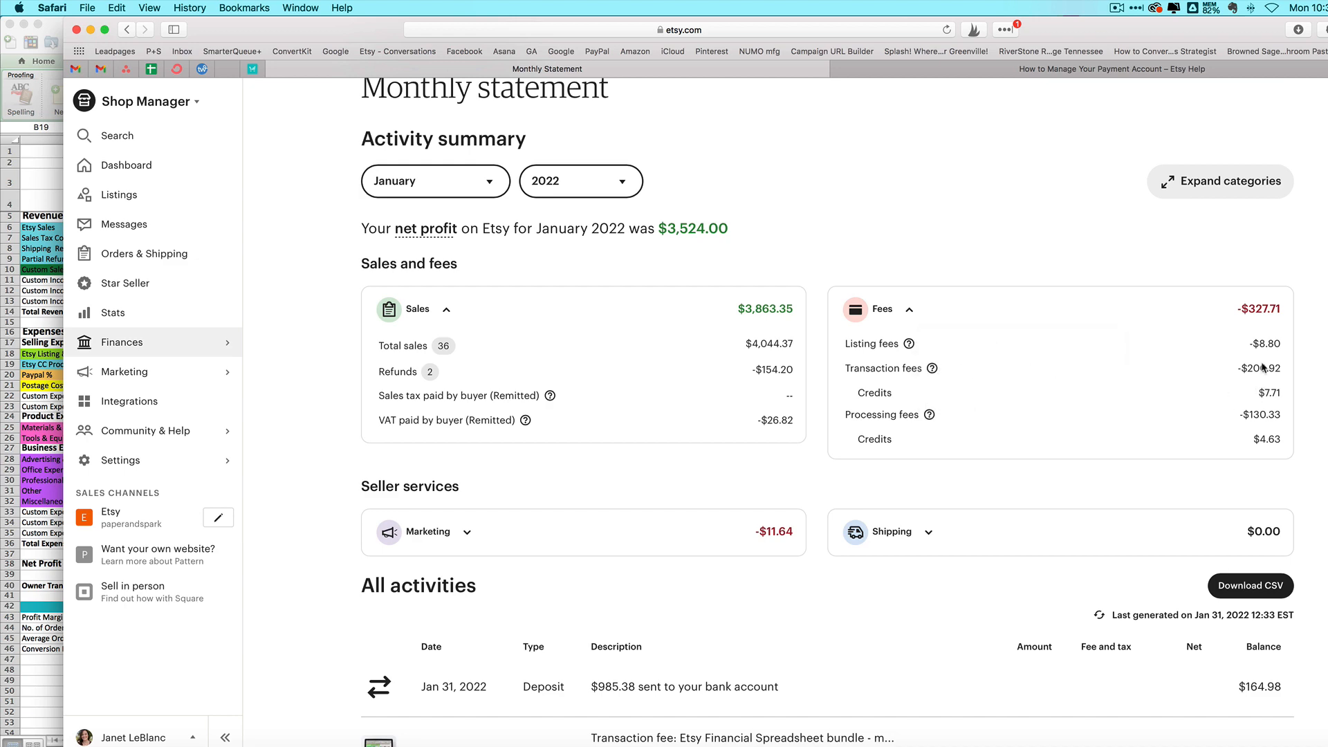
{"action": "left_click", "coordinate": [40, 576]}
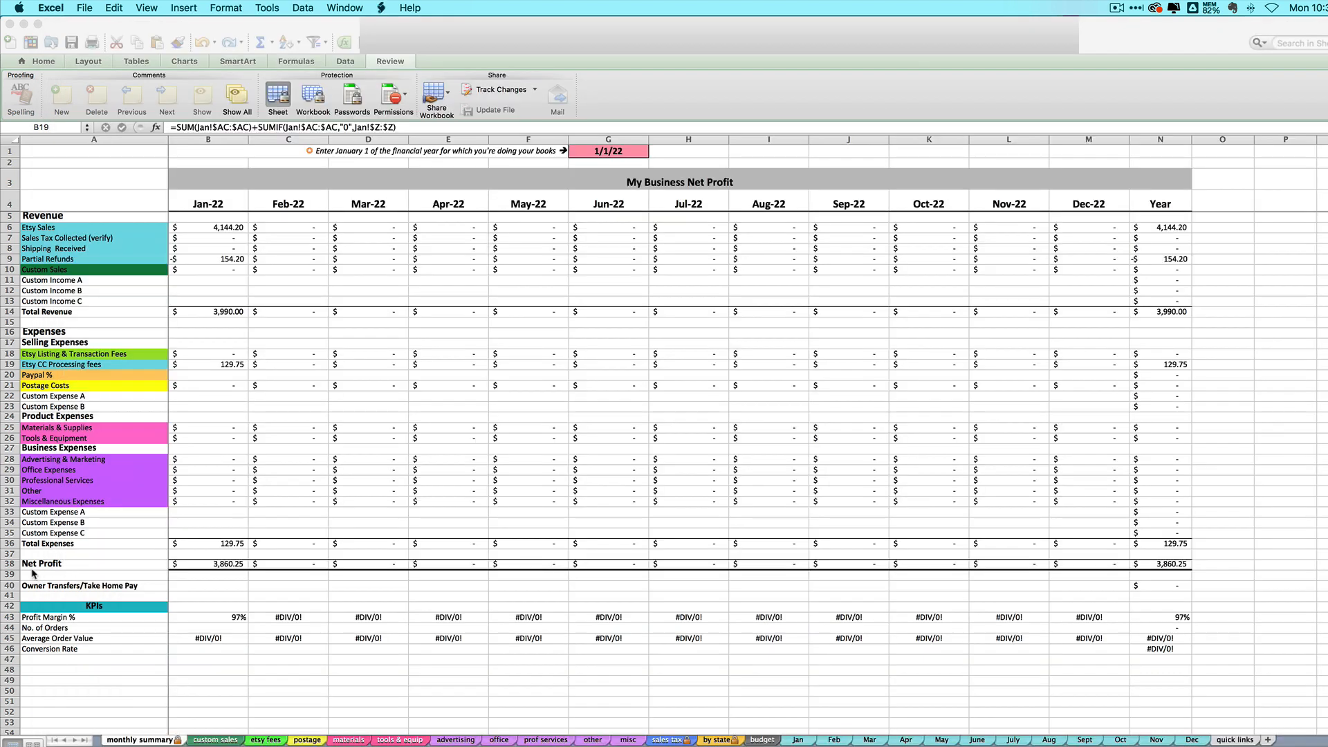
Step: On the etsy fees sheet, start a 1/31/22 row with amount 8.80
{"action": "left_click", "coordinate": [264, 739]}
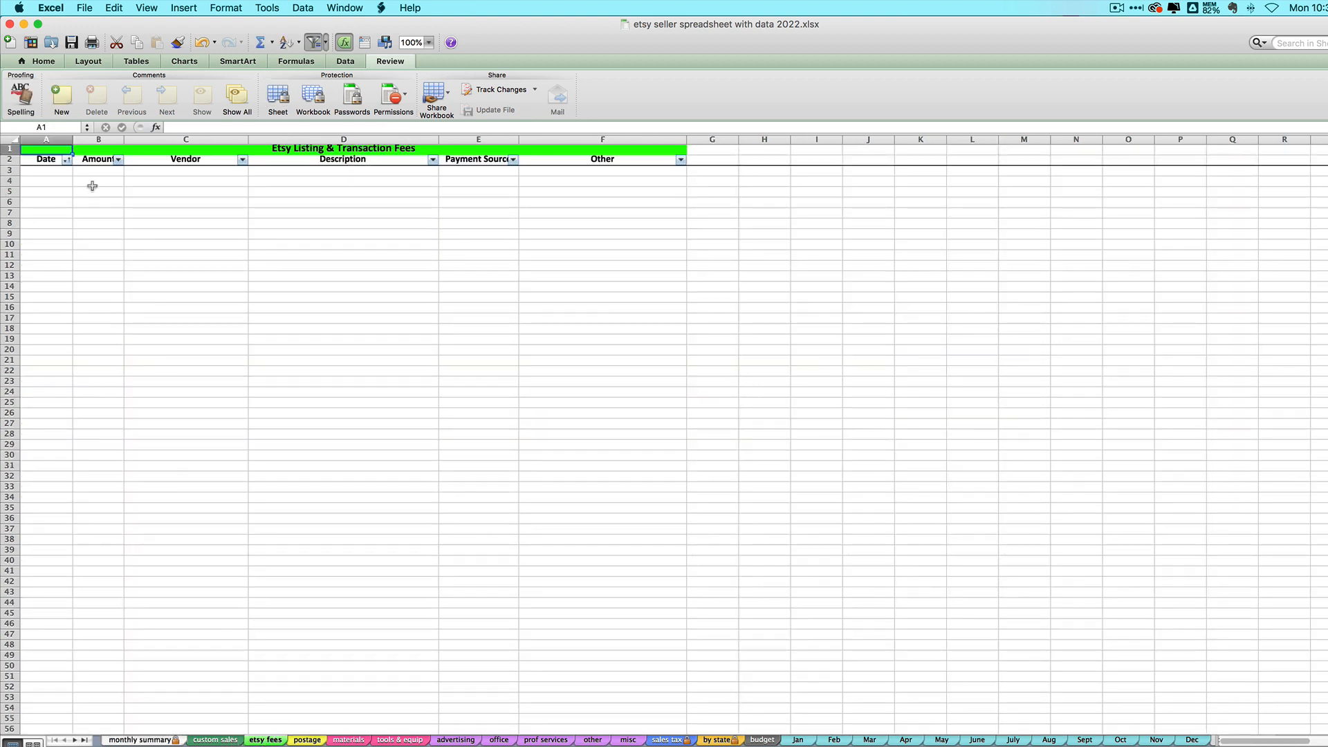
{"action": "left_click", "coordinate": [58, 172]}
{"action": "key", "text": "super+Tab"}
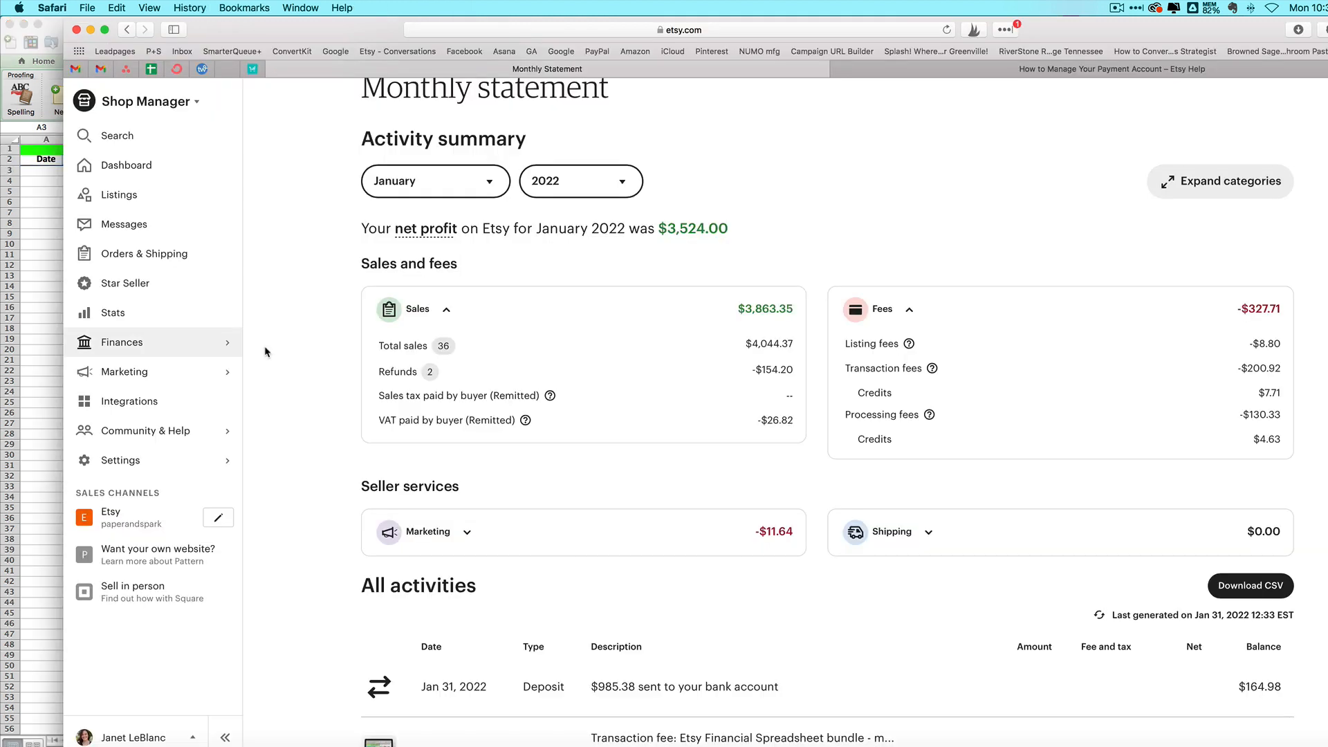
{"action": "key", "text": "super+Tab"}
{"action": "type", "text": "1/31/22"}
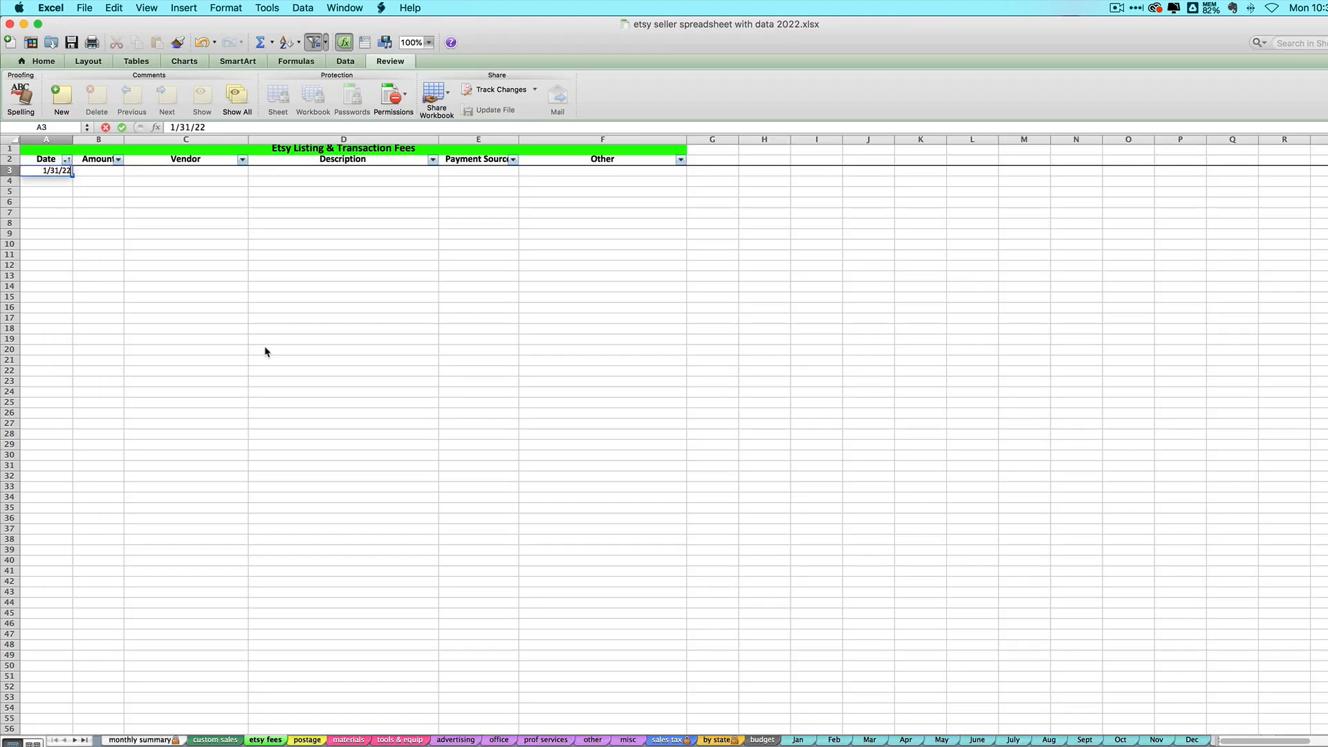
{"action": "key", "text": "Tab"}
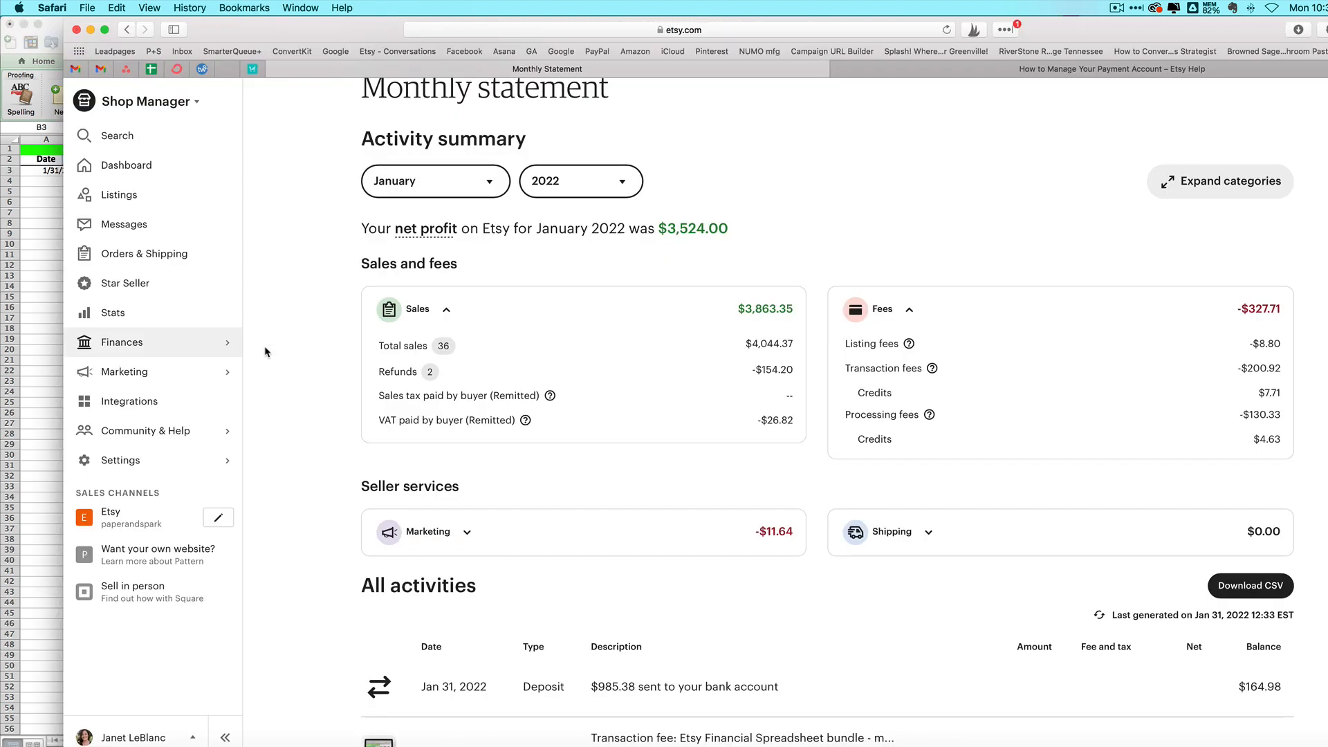
{"action": "key", "text": "super+Tab"}
{"action": "key", "text": "super+Tab"}
{"action": "type", "text": "8.80"}
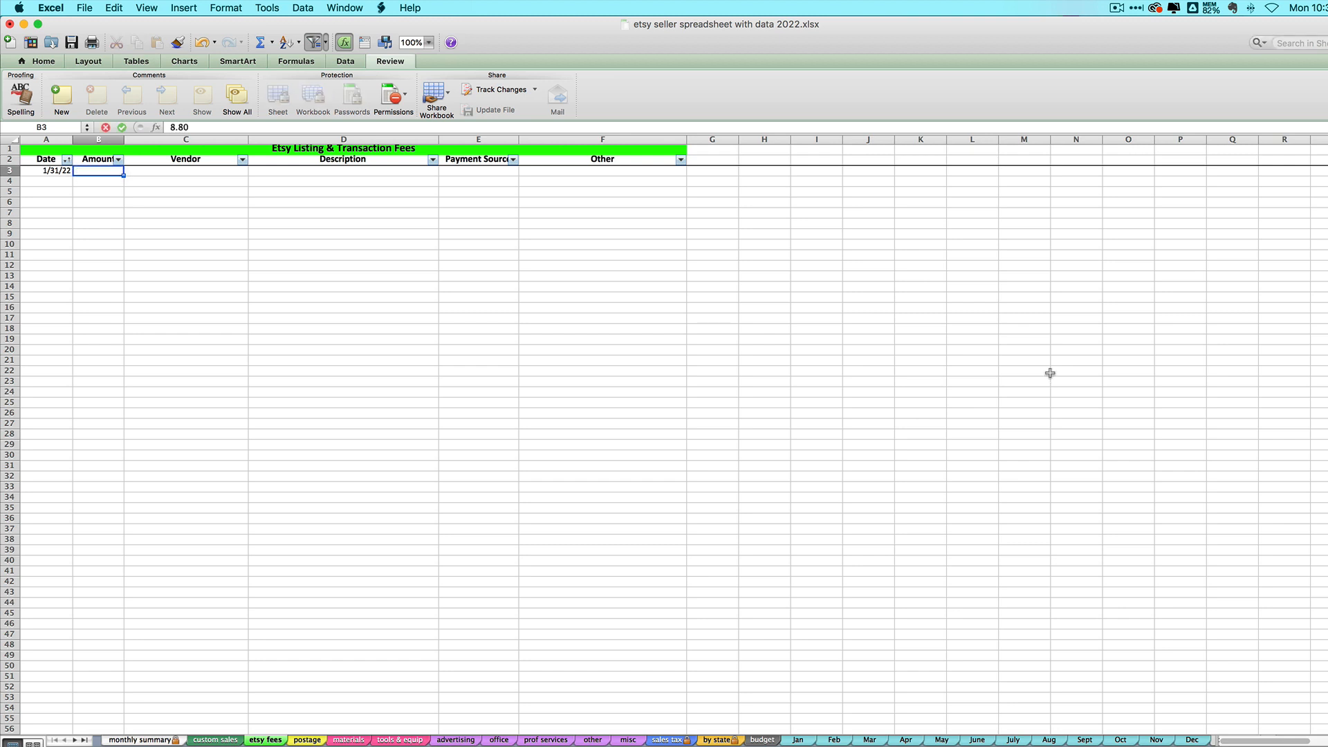
{"action": "key", "text": "Tab"}
Step: Give that row vendor etsy and description listing fees, then date the next row 1/31/22
{"action": "type", "text": "listing fe"}
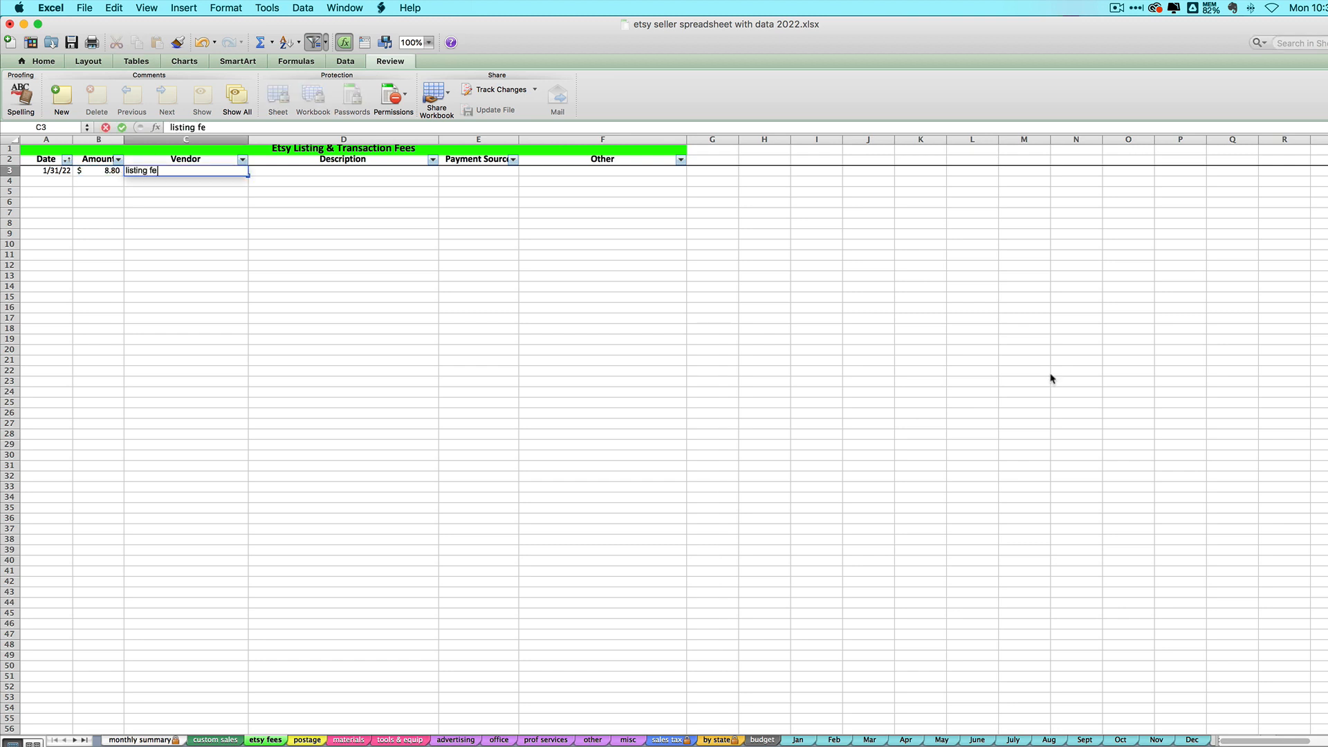
{"action": "type", "text": "es"}
{"action": "left_click_drag", "start_coordinate": [183, 170], "coordinate": [119, 171]}
{"action": "type", "text": "etsy"}
{"action": "key", "text": "Tab"}
{"action": "type", "text": "listing fees"}
{"action": "key", "text": "Return"}
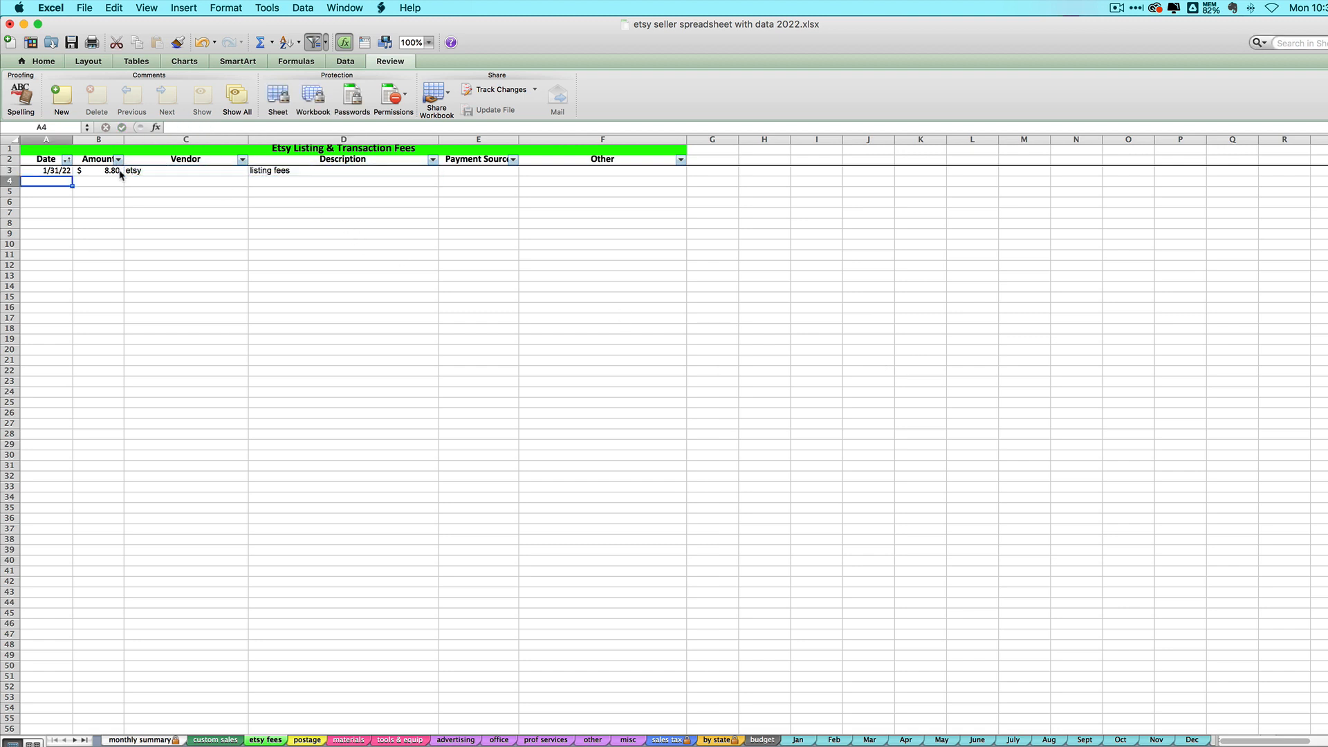
{"action": "type", "text": "1/31/22"}
{"action": "key", "text": "Tab"}
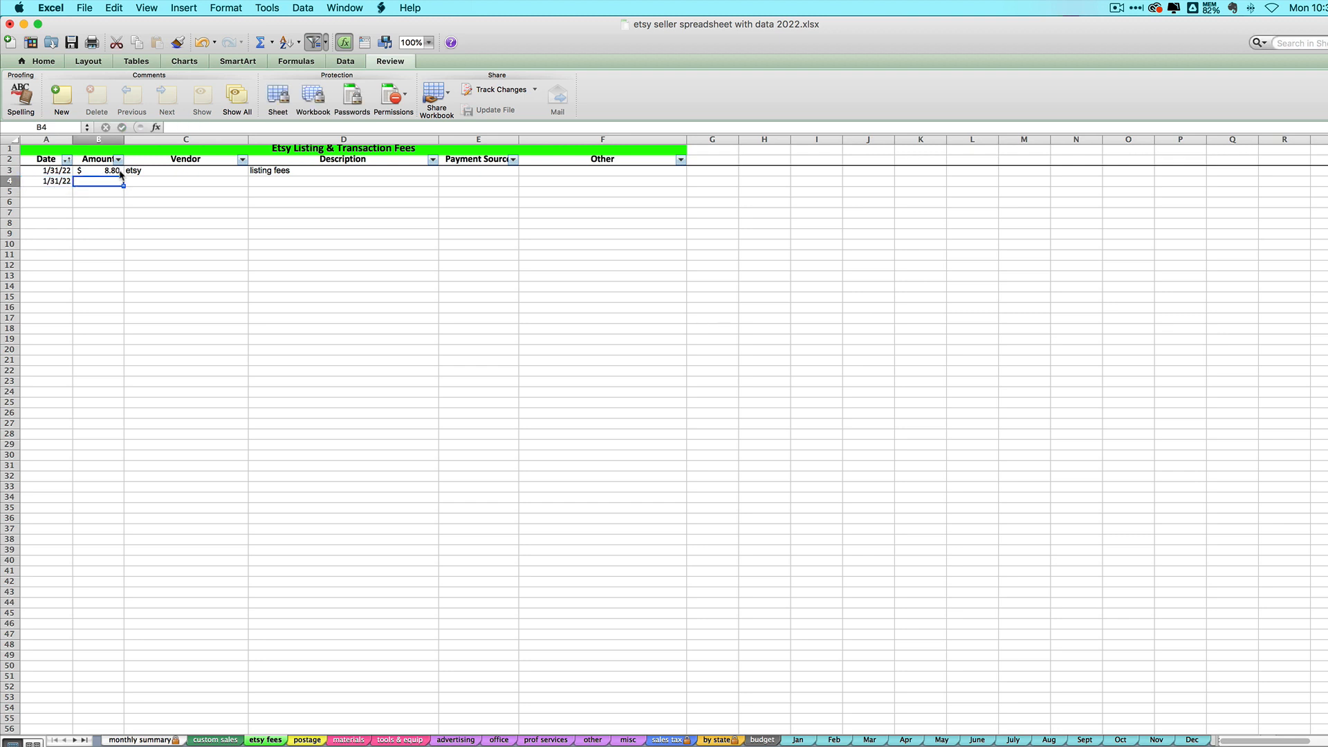
{"action": "key", "text": "super+Tab"}
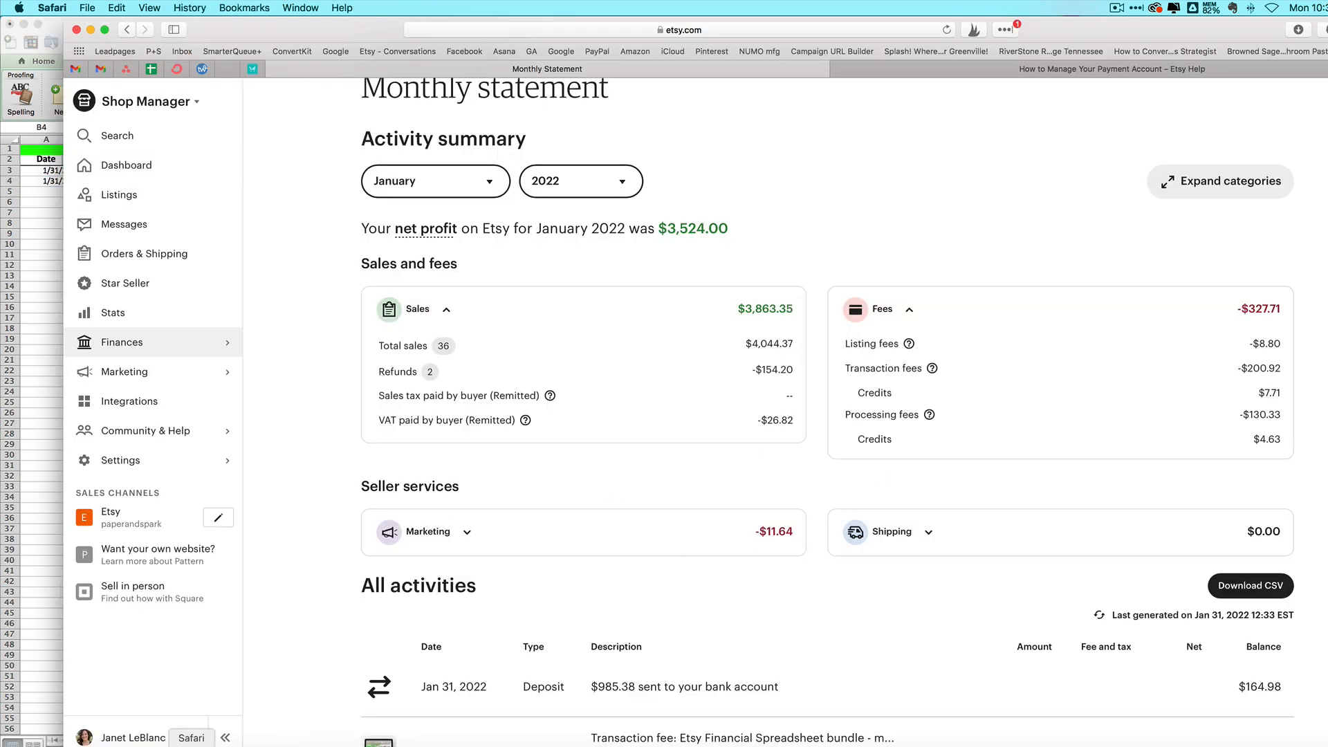
Step: Compute 200.92 − 7.71 = 193.21 in Calculator, then select the row-4 amount cell in Excel
{"action": "left_click", "coordinate": [898, 739]}
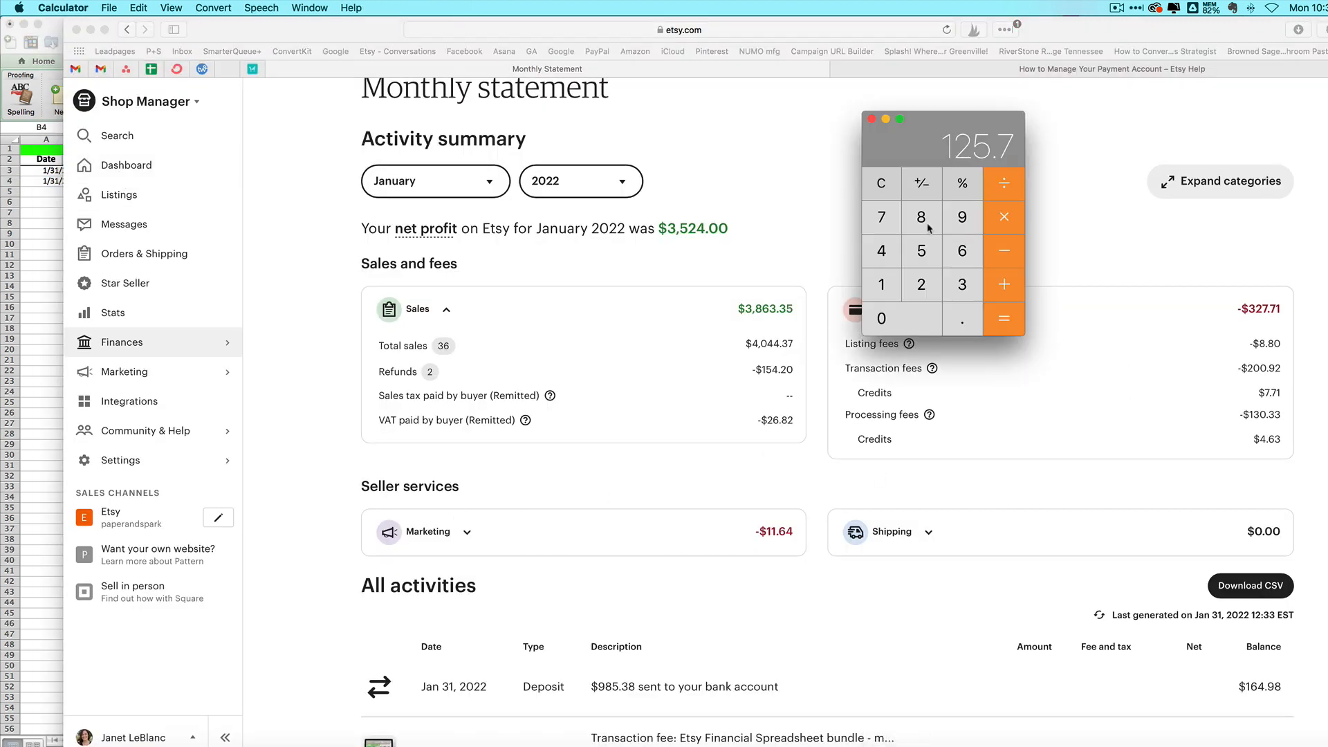
{"action": "left_click", "coordinate": [927, 289]}
{"action": "type", "text": "00.9"}
{"action": "left_click", "coordinate": [928, 286]}
{"action": "left_click", "coordinate": [1003, 250]}
{"action": "left_click", "coordinate": [881, 216]}
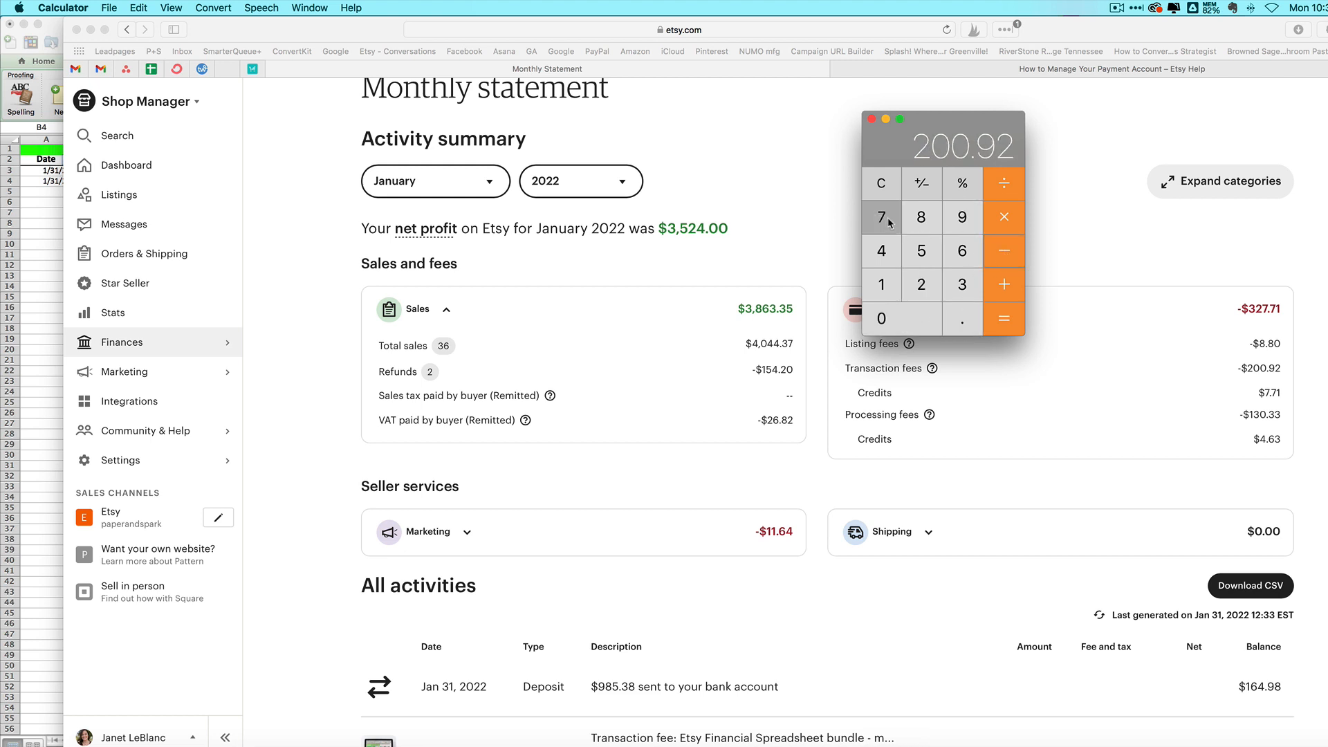
{"action": "left_click", "coordinate": [950, 322]}
{"action": "type", "text": "71"}
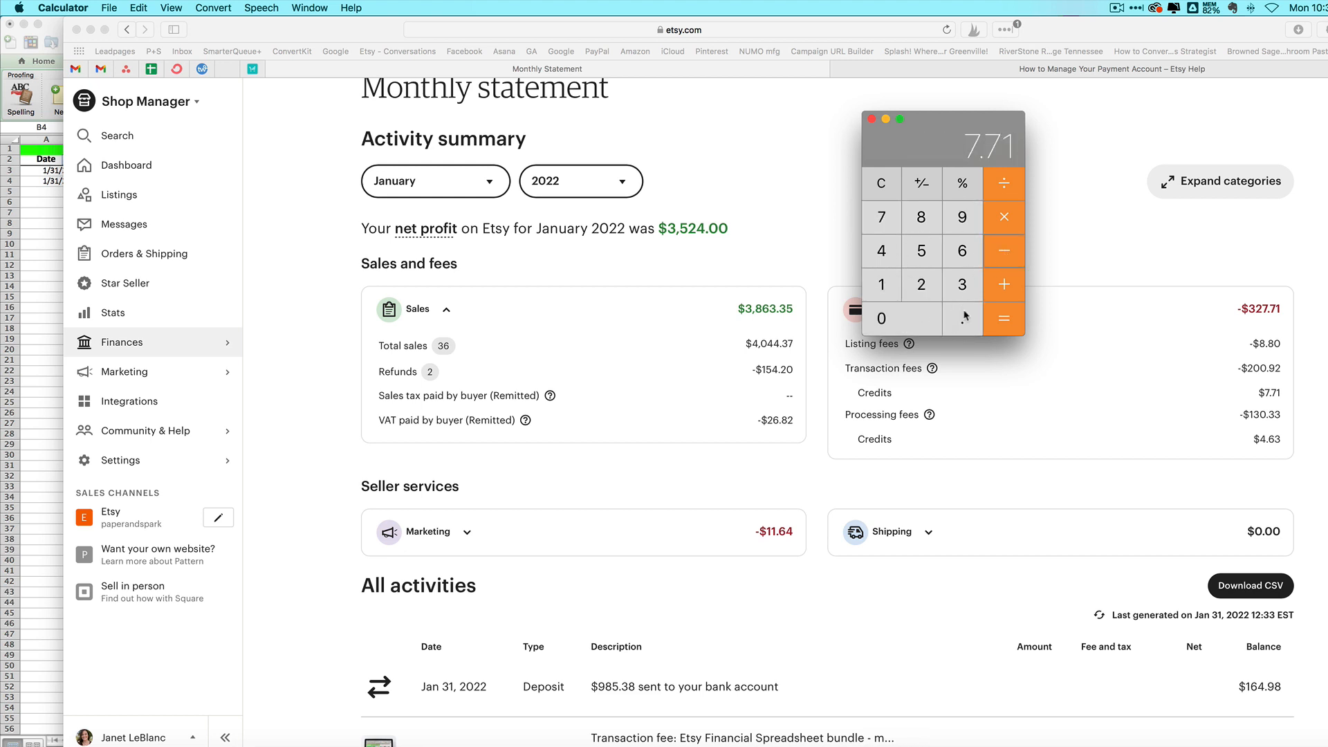
{"action": "left_click", "coordinate": [1003, 319]}
{"action": "left_click", "coordinate": [544, 216]}
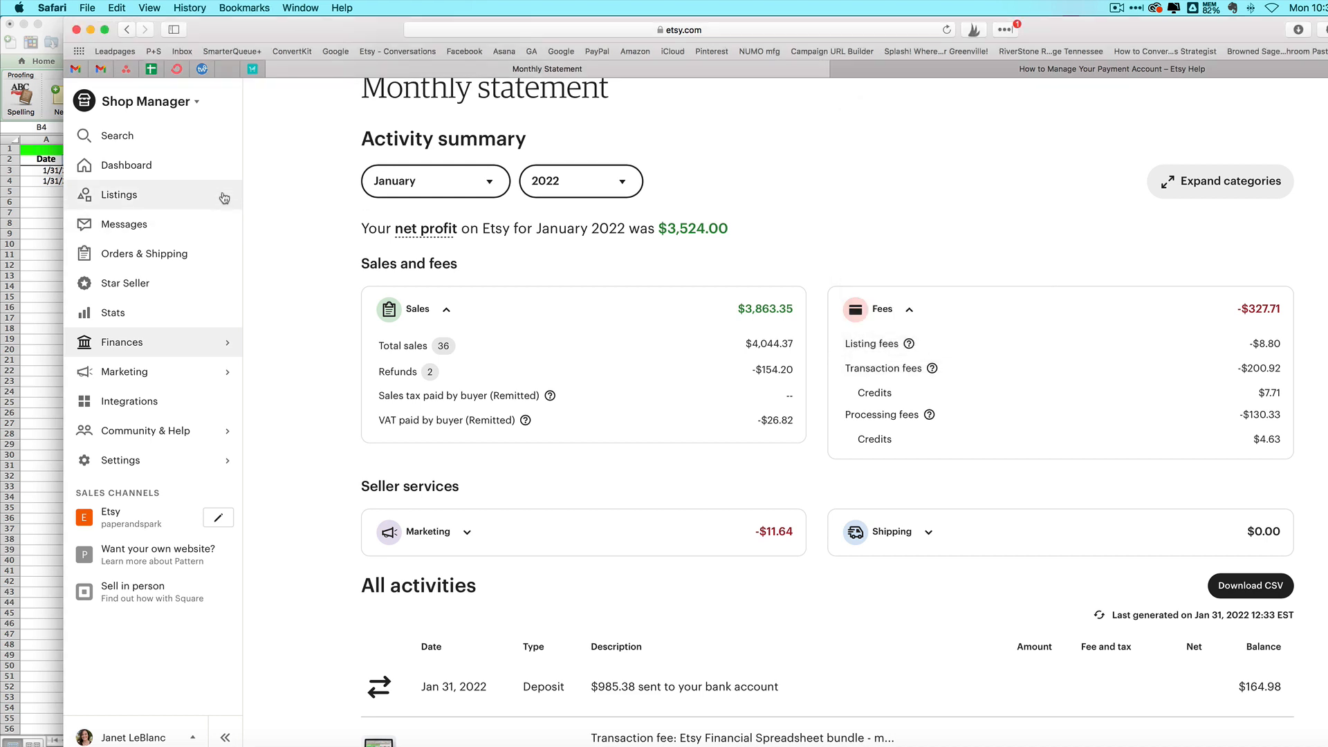
{"action": "left_click", "coordinate": [43, 309]}
{"action": "left_click", "coordinate": [93, 181]}
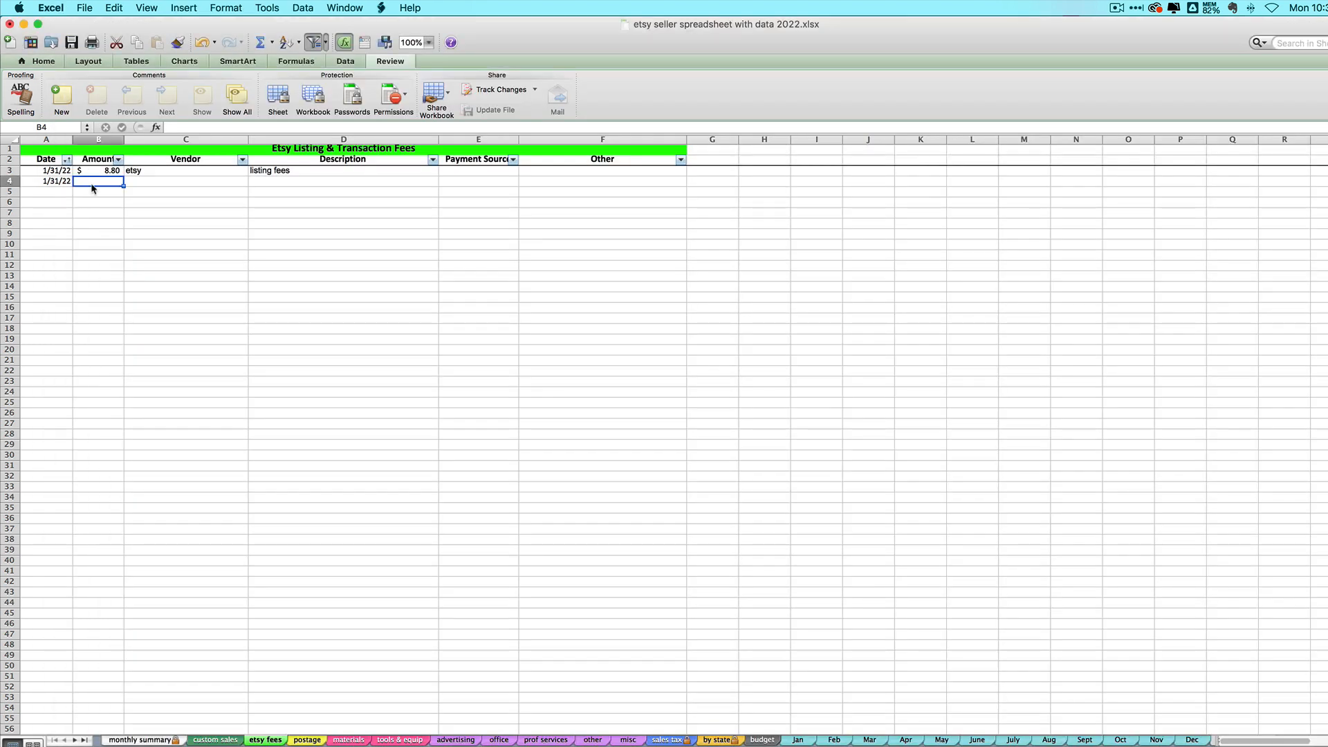
Step: Fill row 4 with amount 193.21, vendor etsy and description transaction fees
{"action": "type", "text": "193.21"}
{"action": "key", "text": "Tab"}
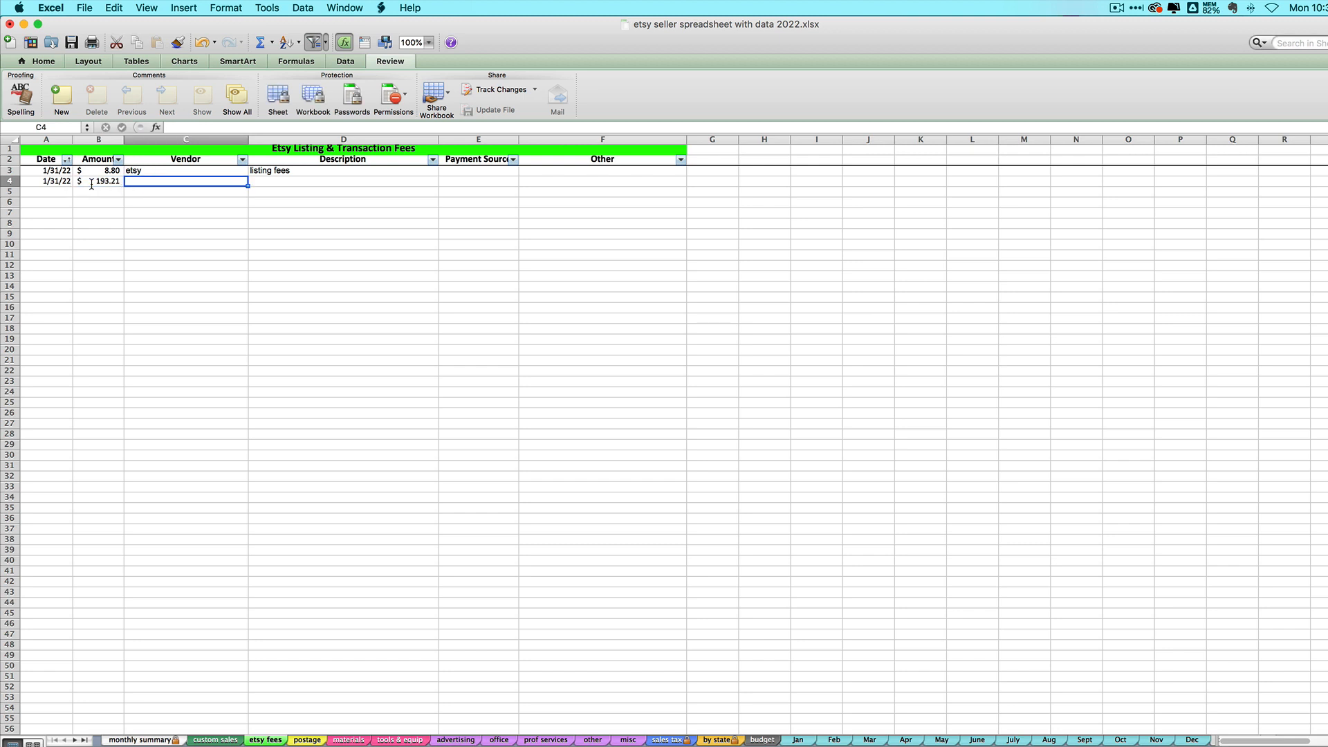
{"action": "type", "text": "etsy"}
{"action": "key", "text": "Tab"}
{"action": "type", "text": "transaction fees"}
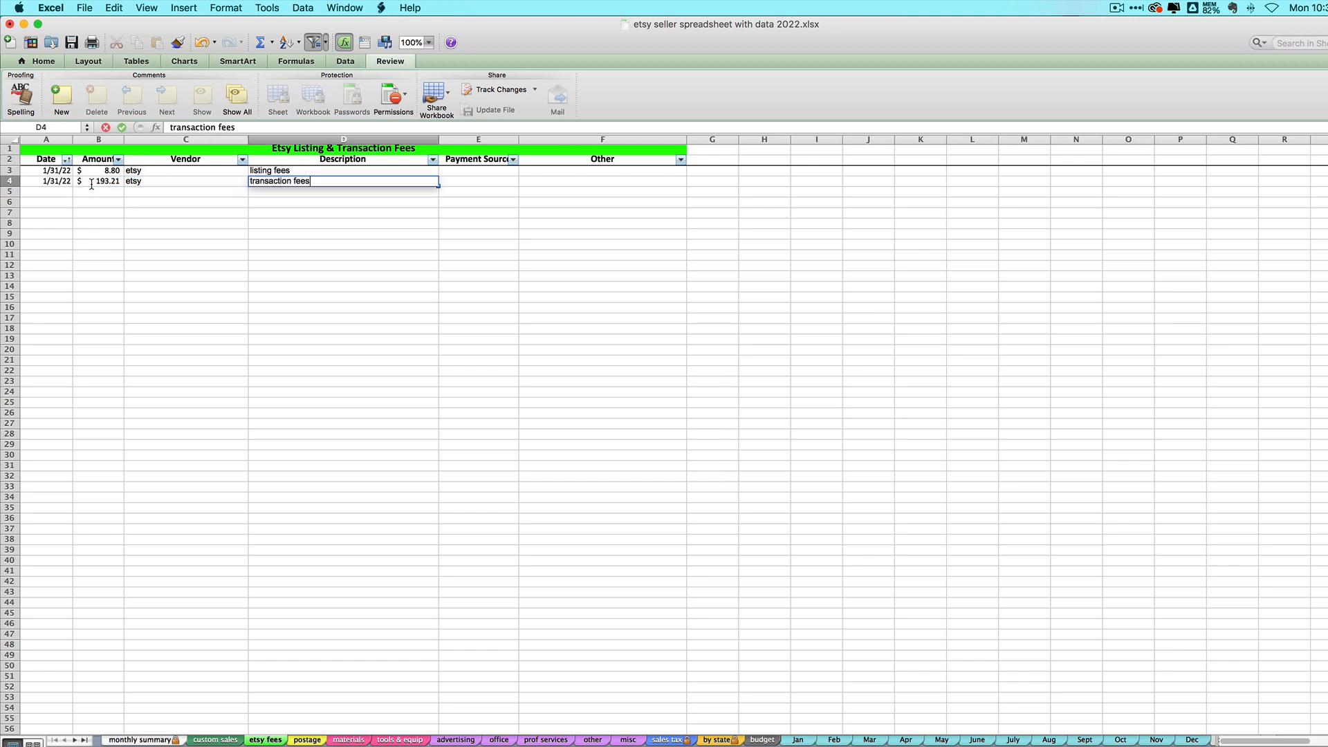
{"action": "key", "text": "Return"}
Step: Check the B3:B4 fee total against the Etsy monthly statement
{"action": "left_click", "coordinate": [106, 179]}
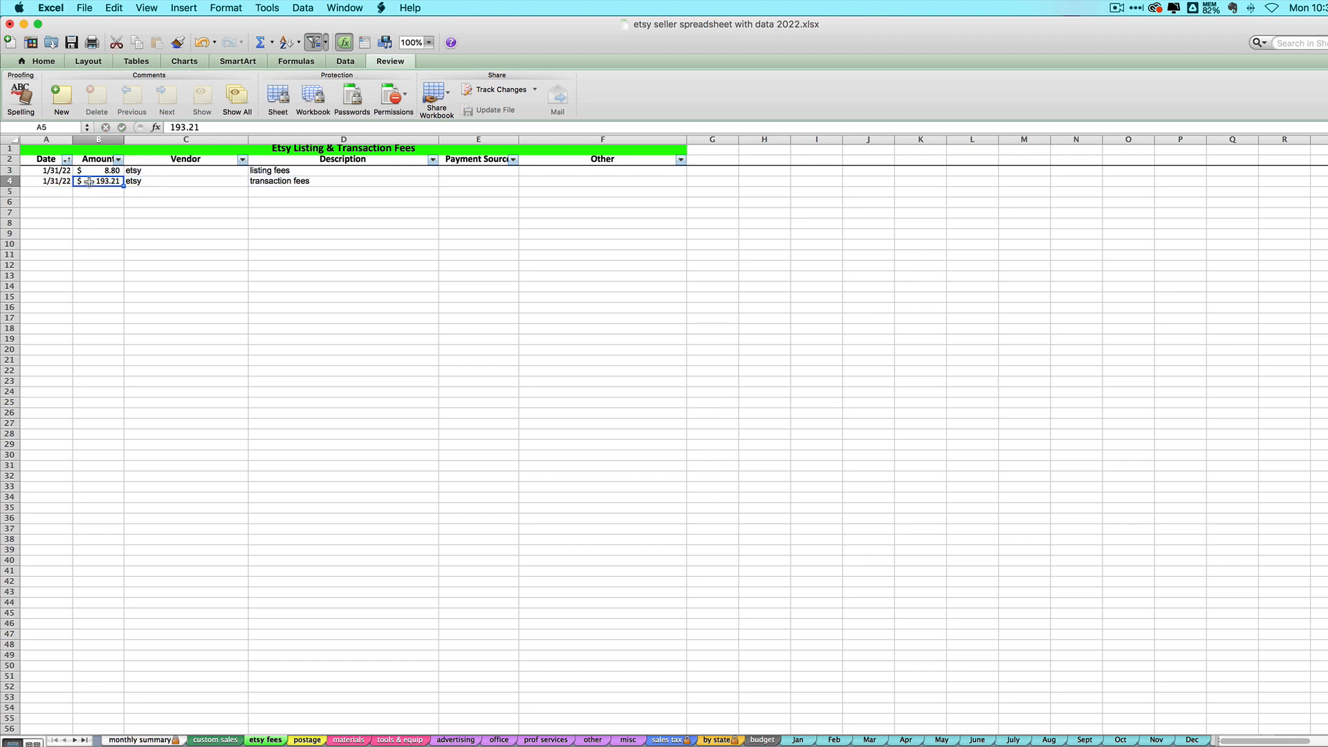
{"action": "left_click_drag", "start_coordinate": [89, 170], "coordinate": [93, 182]}
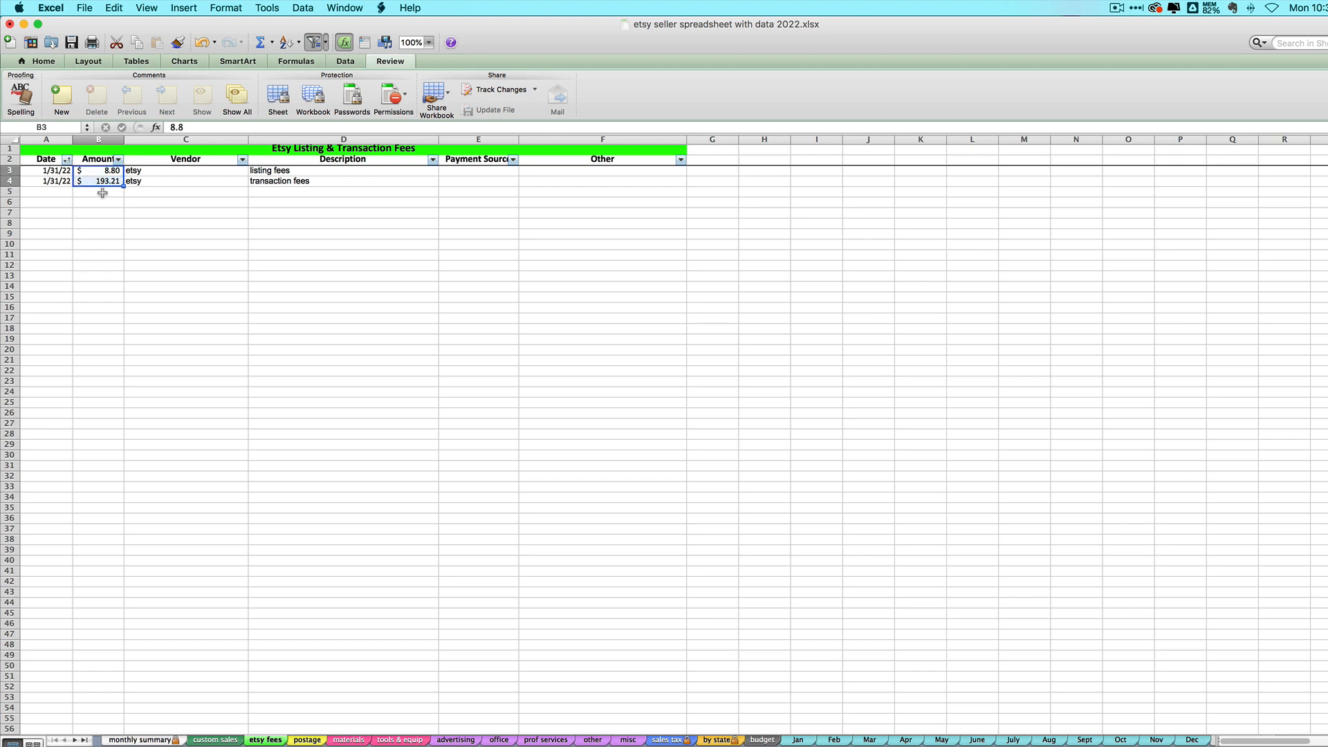
{"action": "left_click", "coordinate": [87, 183]}
{"action": "key", "text": "super+Tab"}
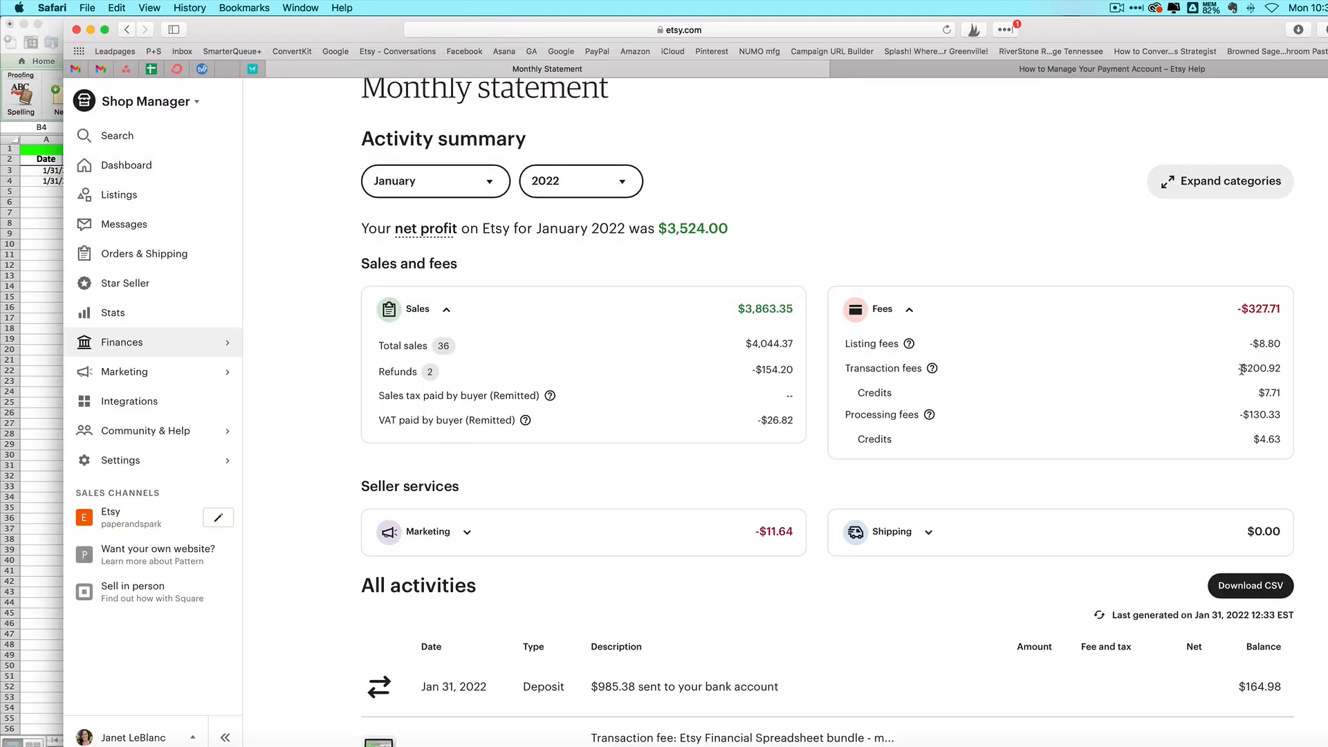
{"action": "key", "text": "super+Tab"}
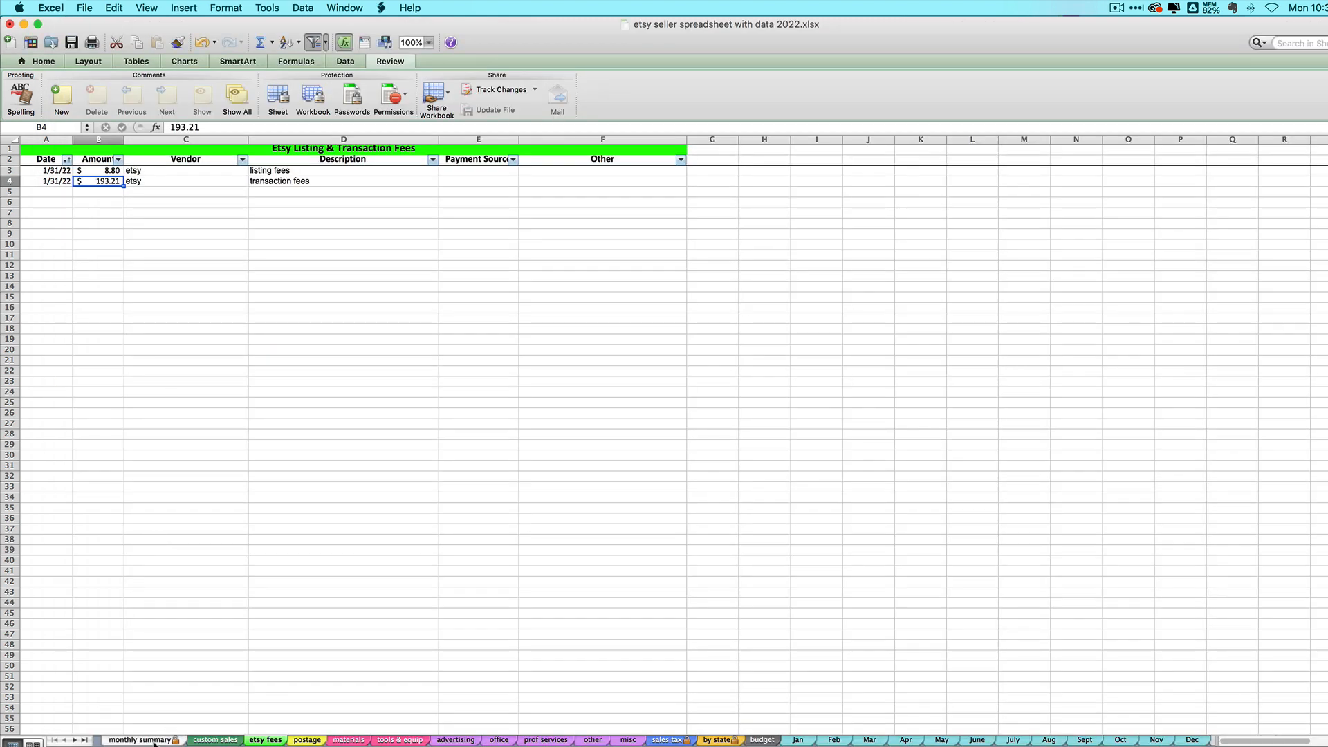
{"action": "left_click", "coordinate": [145, 740]}
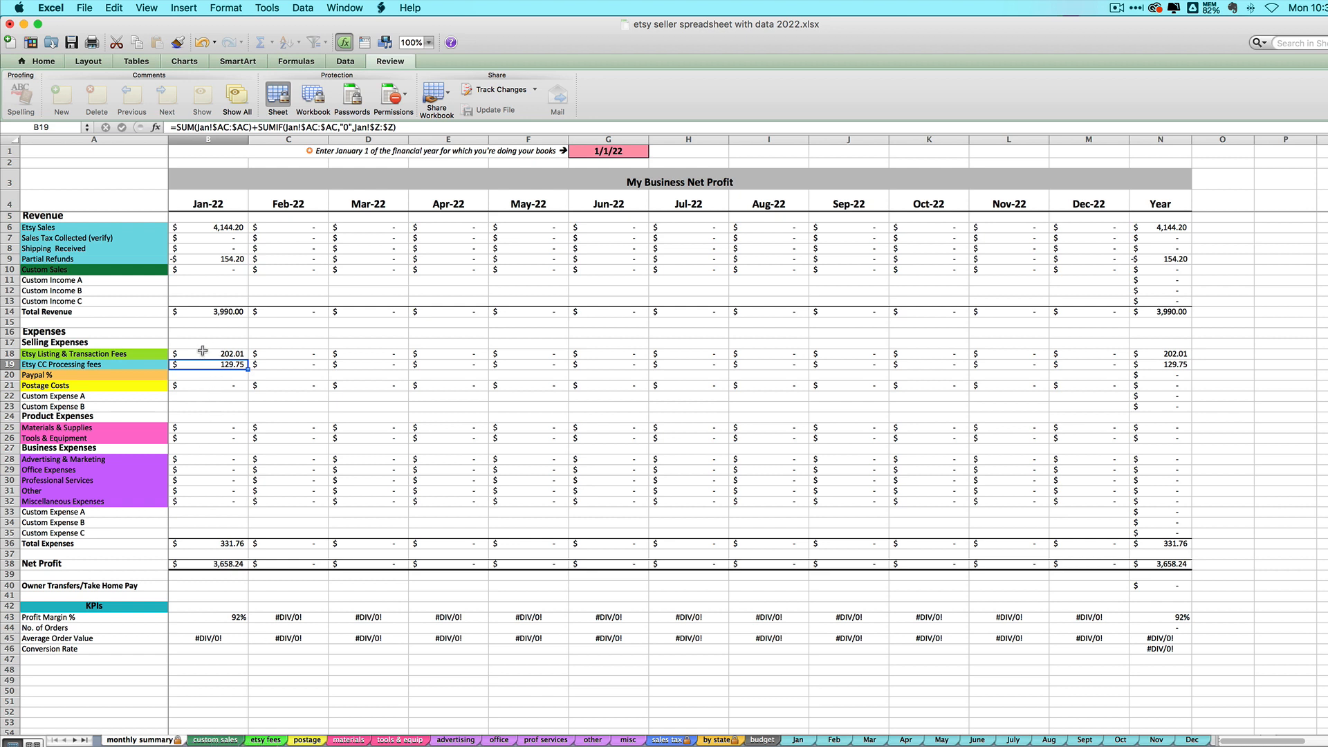
{"action": "left_click", "coordinate": [129, 352]}
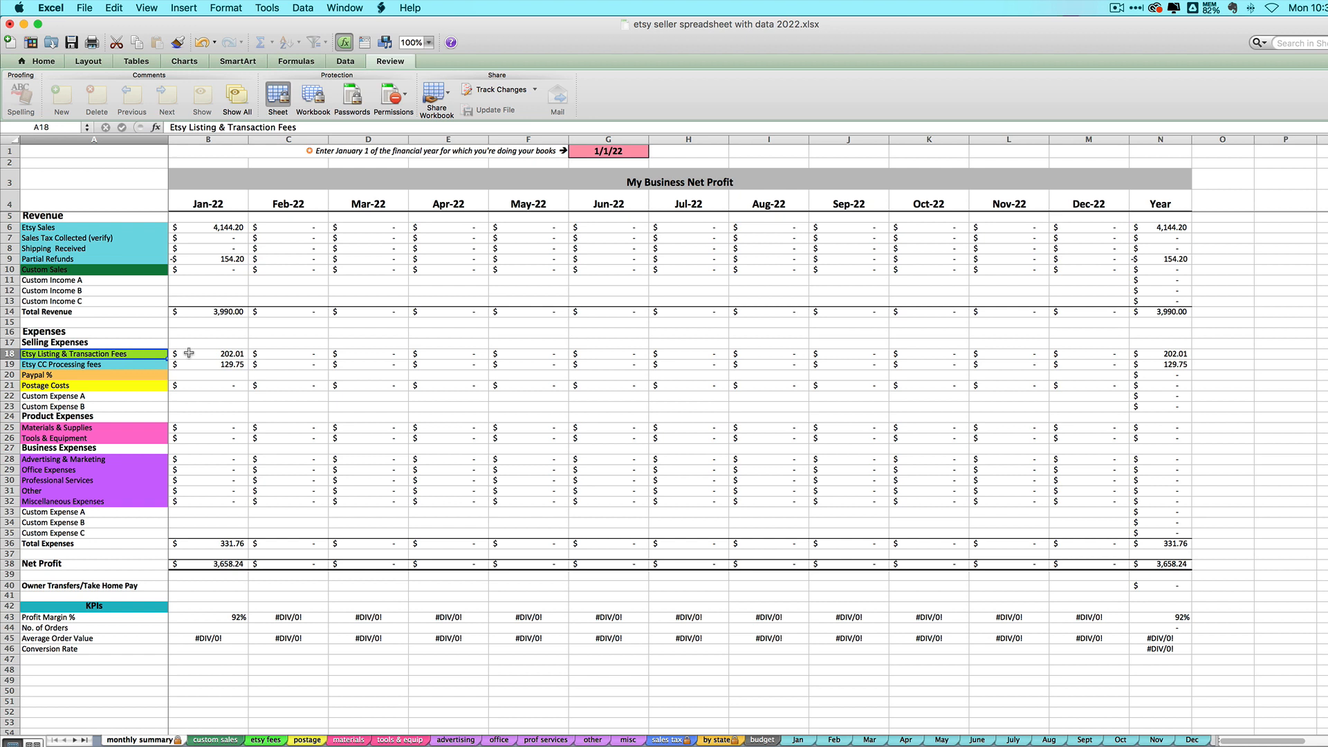
{"action": "left_click", "coordinate": [228, 353]}
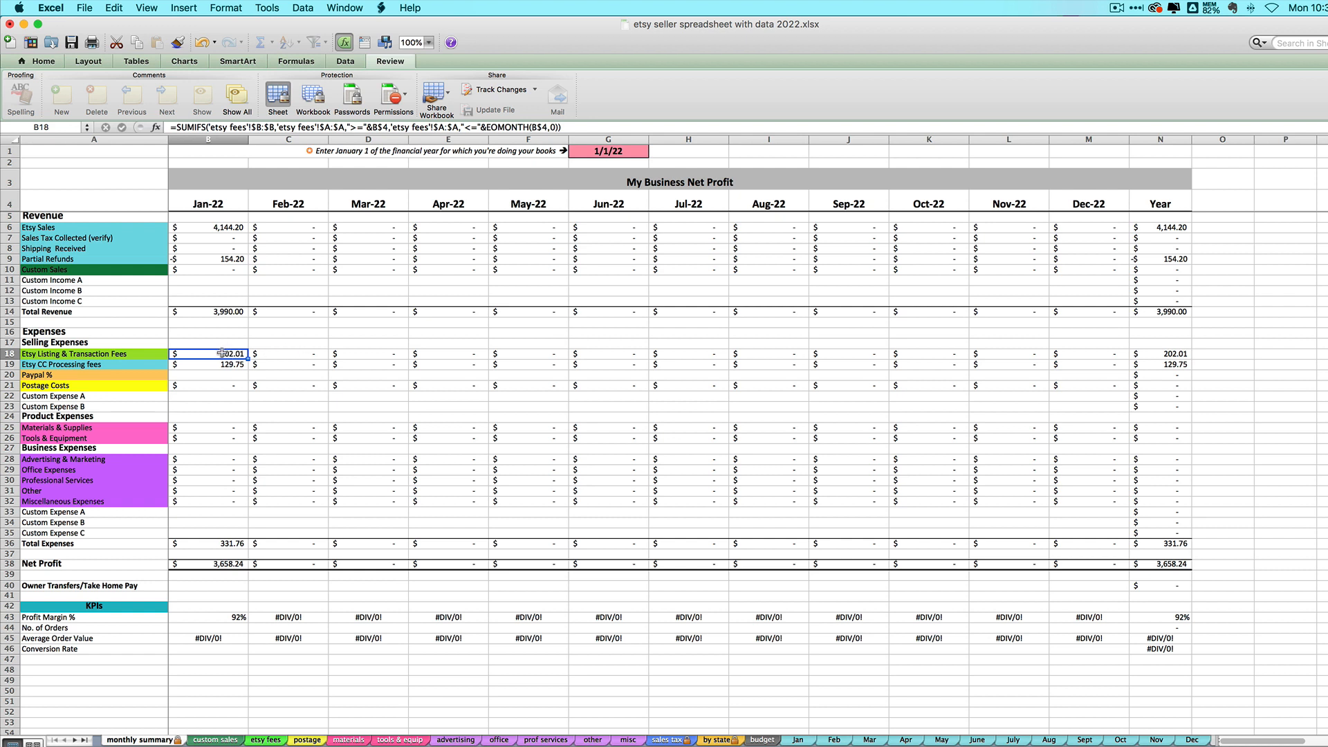
{"action": "left_click", "coordinate": [266, 740]}
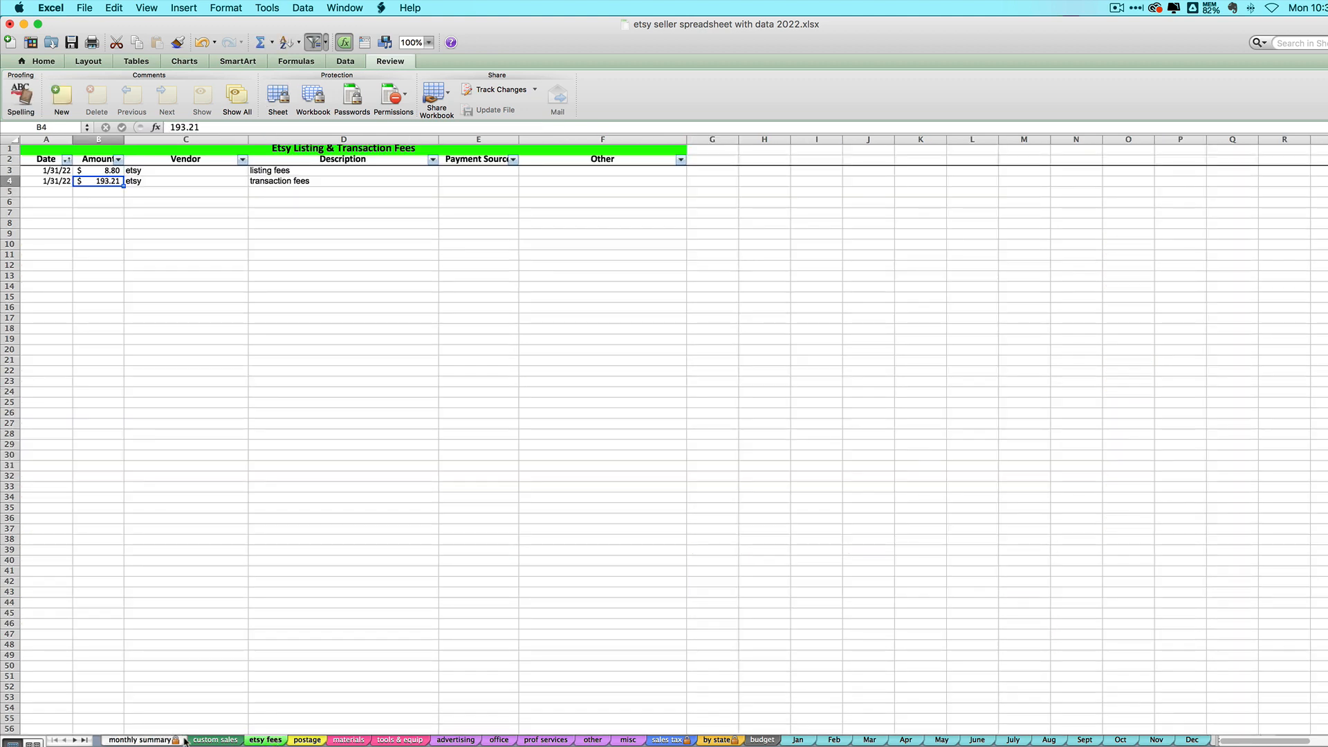
Step: Check the Jan sheet's Card Processing Fees column, then return to the monthly summary and Etsy statement
{"action": "left_click", "coordinate": [129, 742]}
{"action": "key", "text": "super+Tab"}
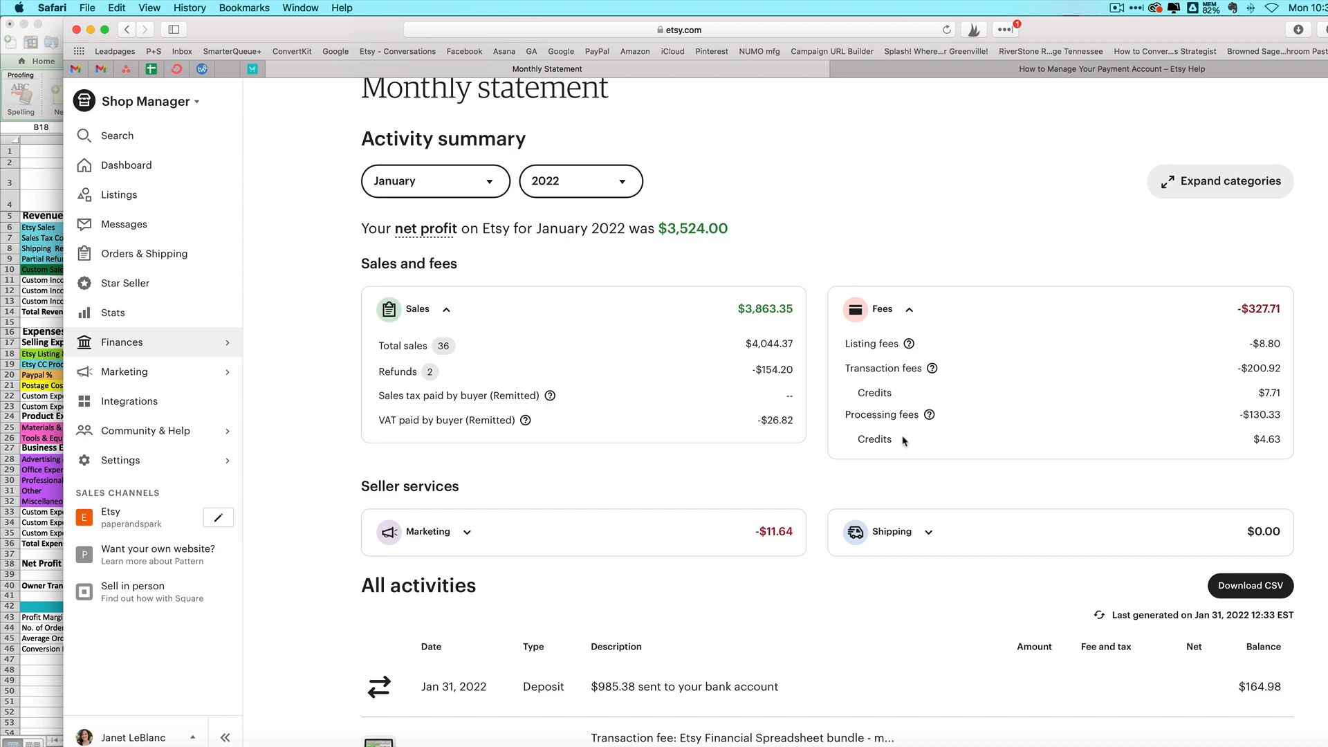
{"action": "left_click", "coordinate": [39, 581]}
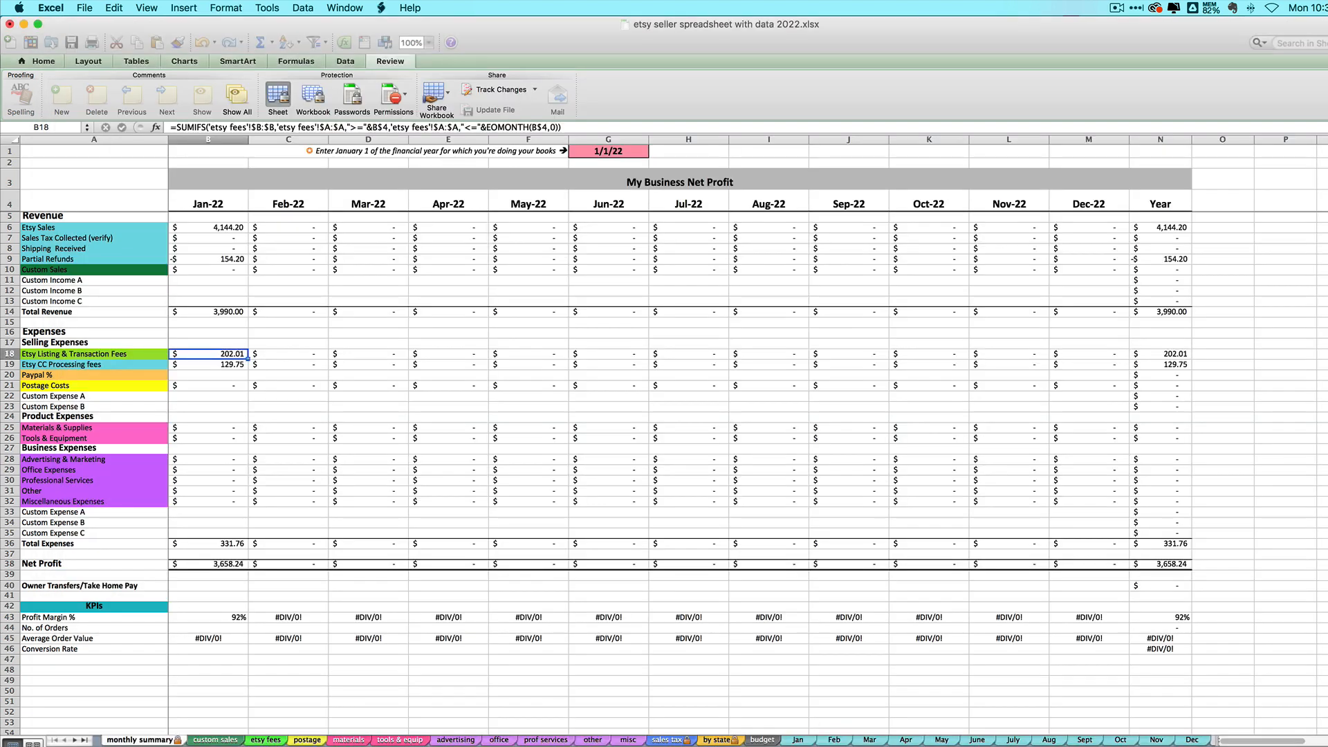
{"action": "left_click", "coordinate": [810, 742]}
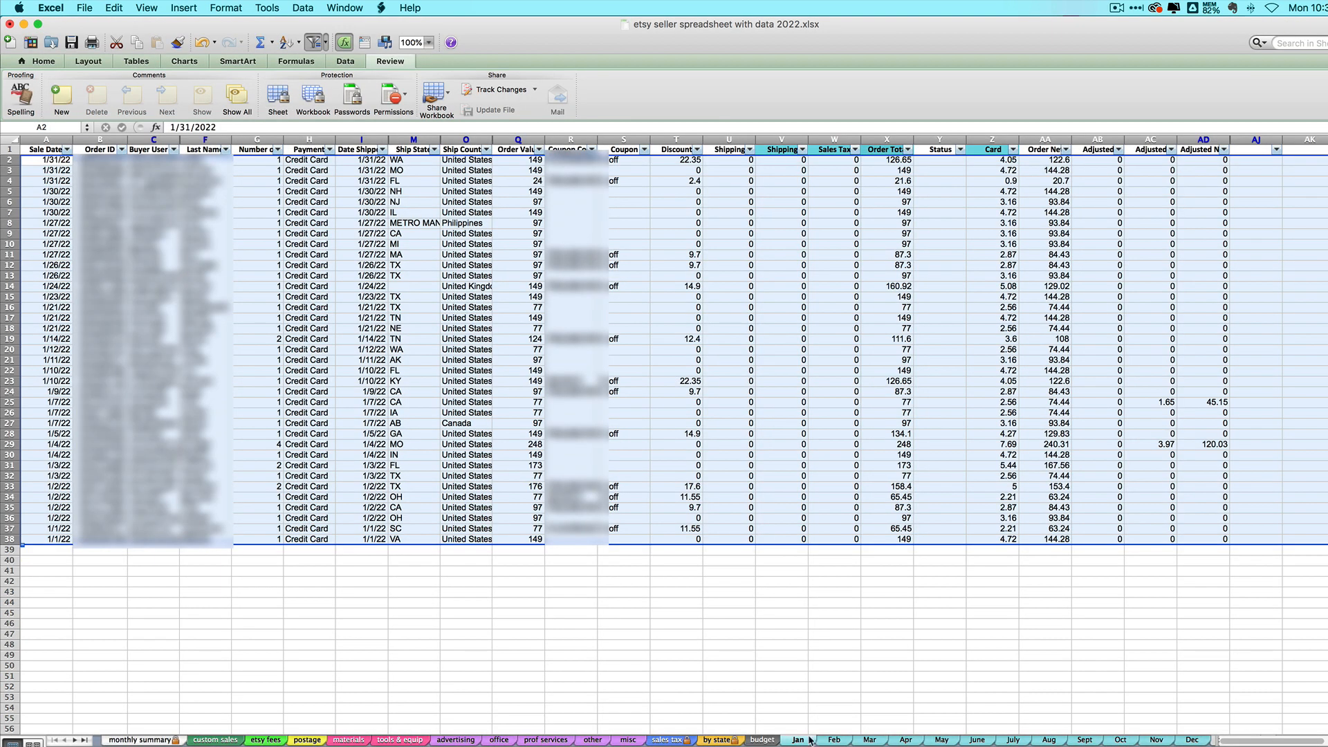
{"action": "left_click", "coordinate": [900, 275]}
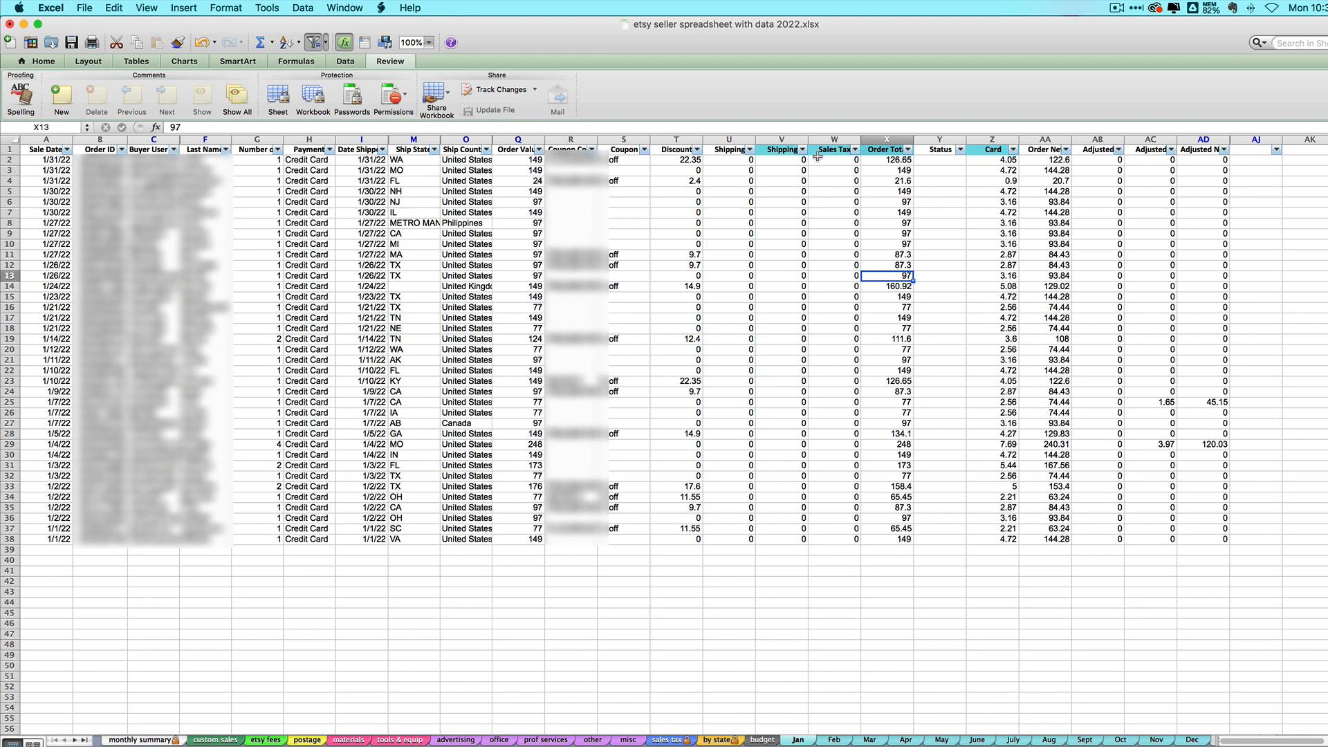
{"action": "left_click", "coordinate": [983, 146]}
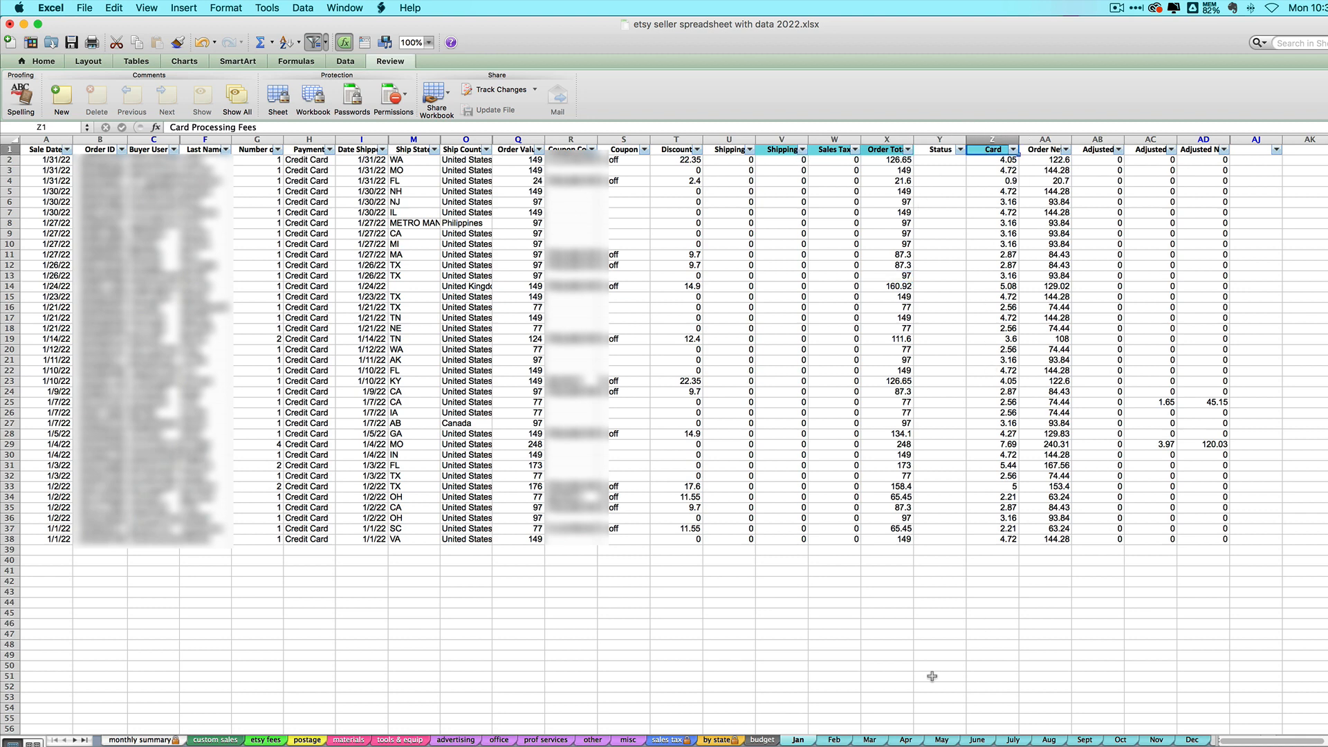
{"action": "left_click", "coordinate": [140, 739]}
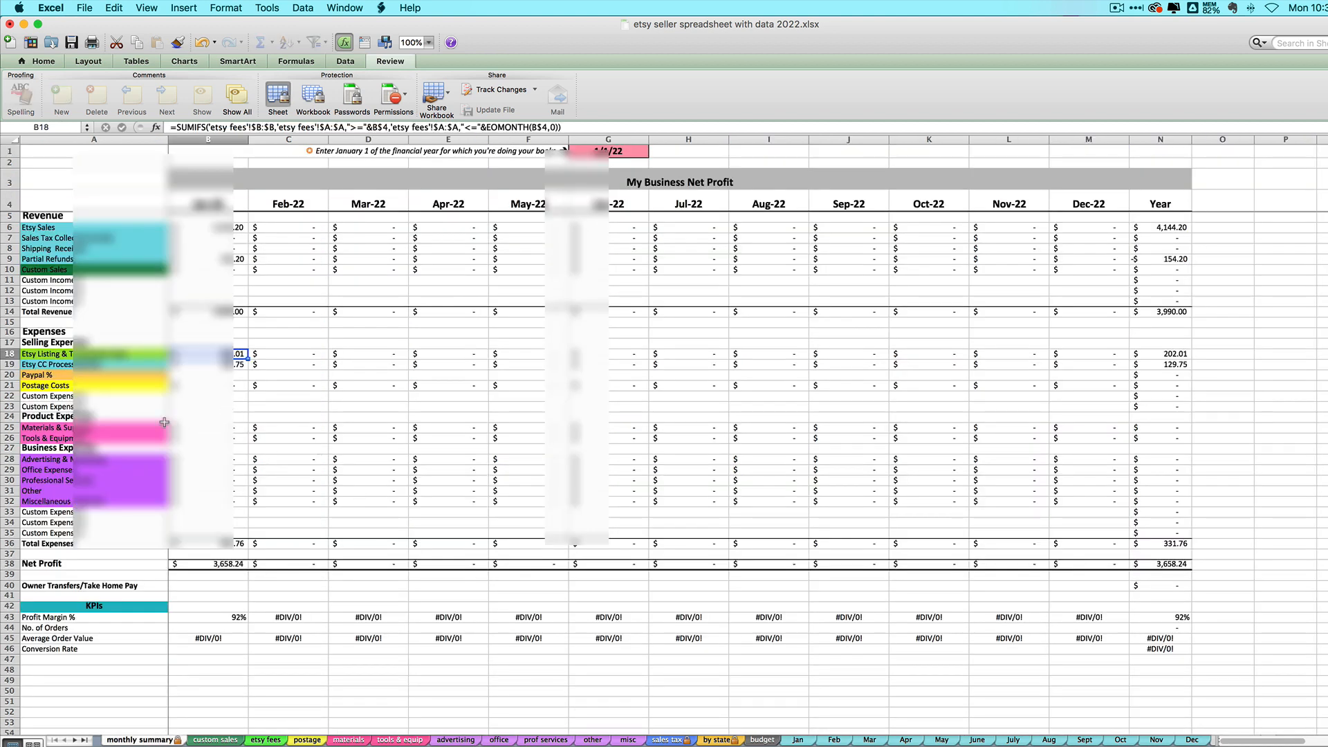
{"action": "key", "text": "super+Tab"}
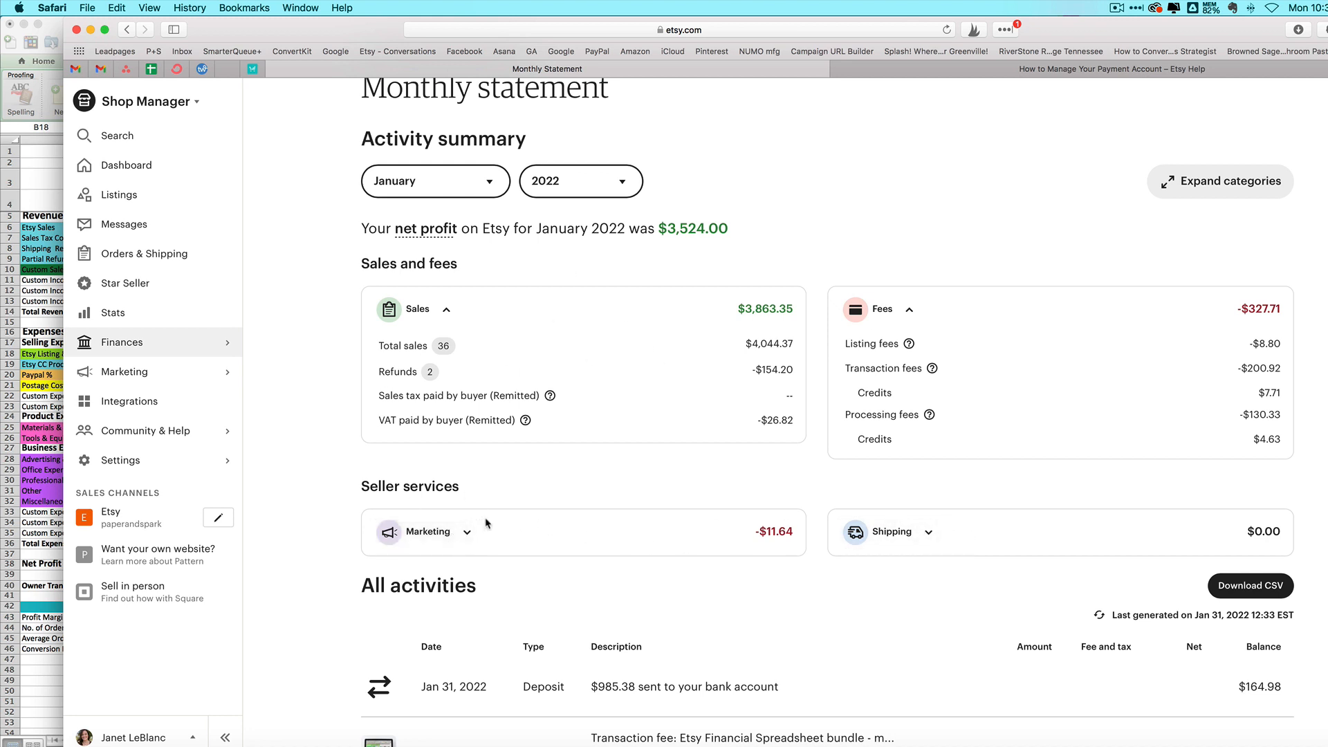
Step: Show the Marketing breakdown and expand all statement categories including Shipping, then return to Excel
{"action": "left_click", "coordinate": [464, 533]}
{"action": "scroll", "coordinate": [465, 532], "scroll_direction": "down", "scroll_amount": 1}
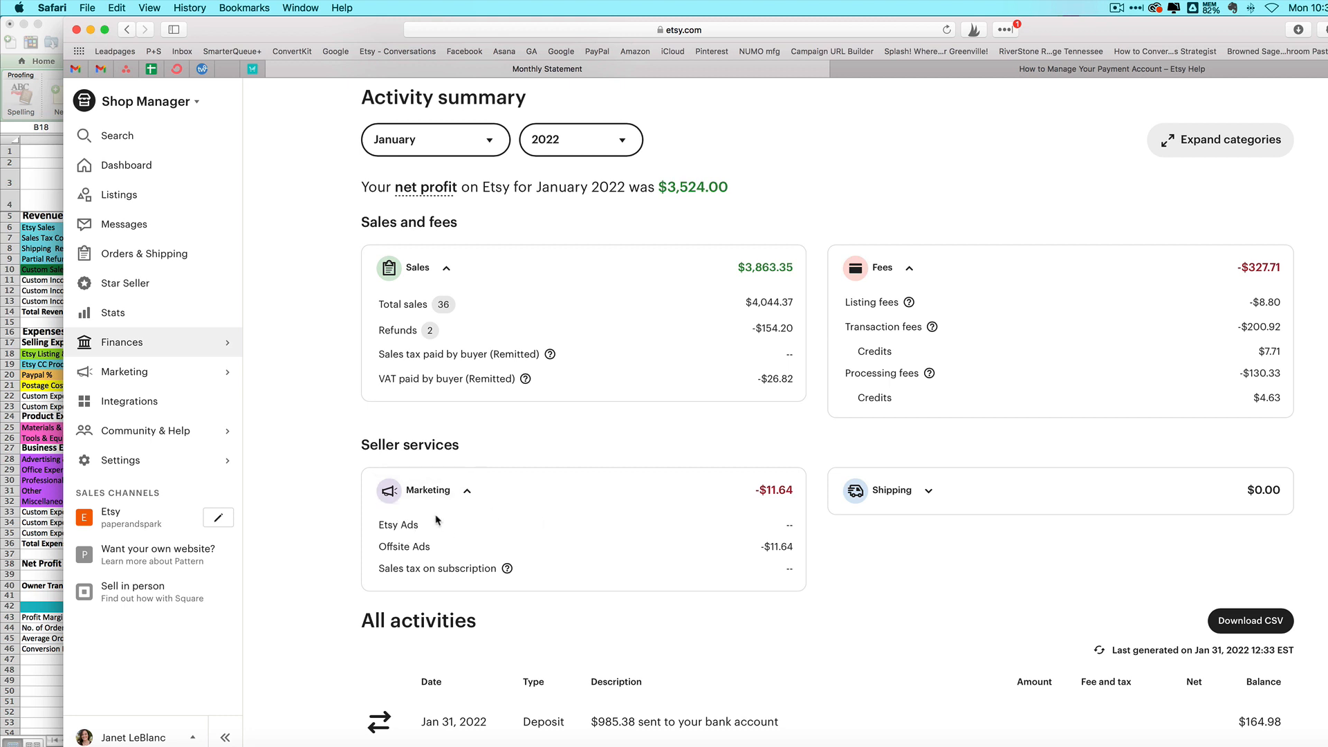
{"action": "left_click", "coordinate": [888, 492]}
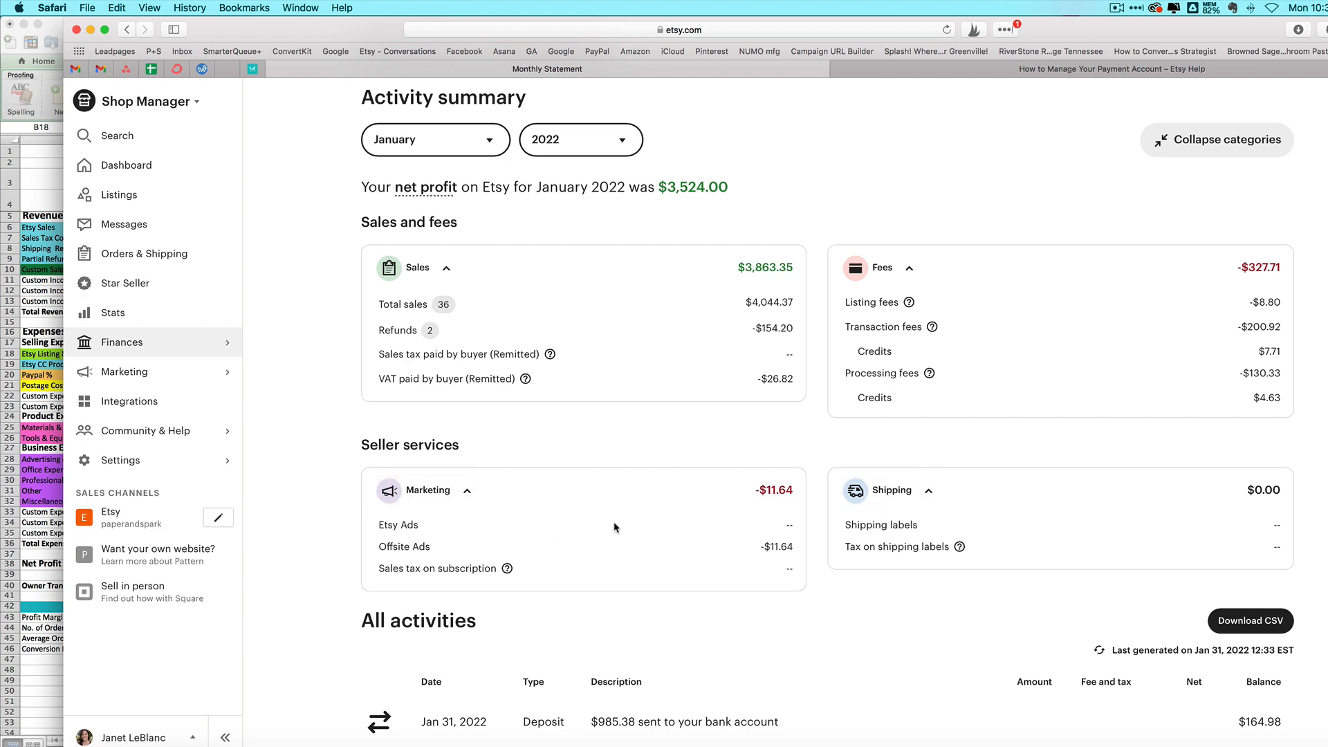
{"action": "left_click", "coordinate": [41, 558]}
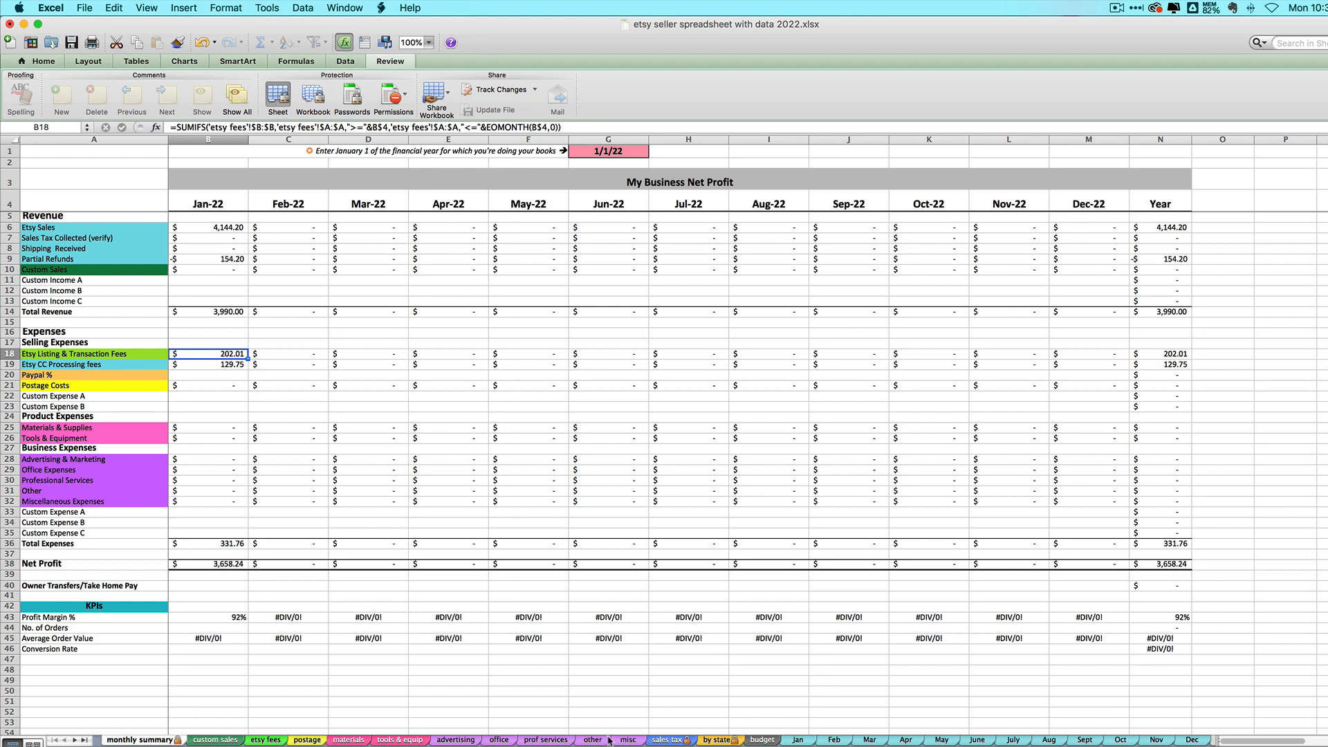
Step: Confirm the postage expenses sheet has no January entries, then return to the monthly summary
{"action": "left_click", "coordinate": [315, 740]}
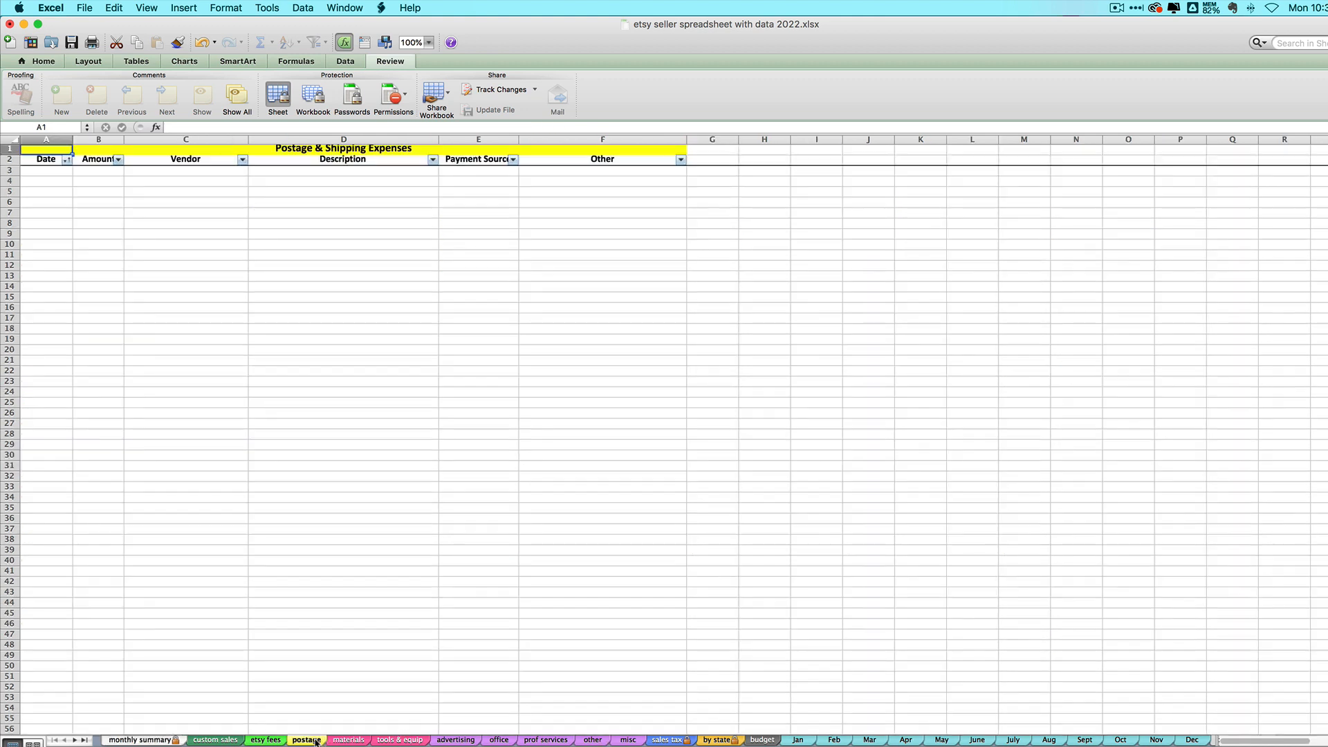
{"action": "left_click", "coordinate": [44, 169]}
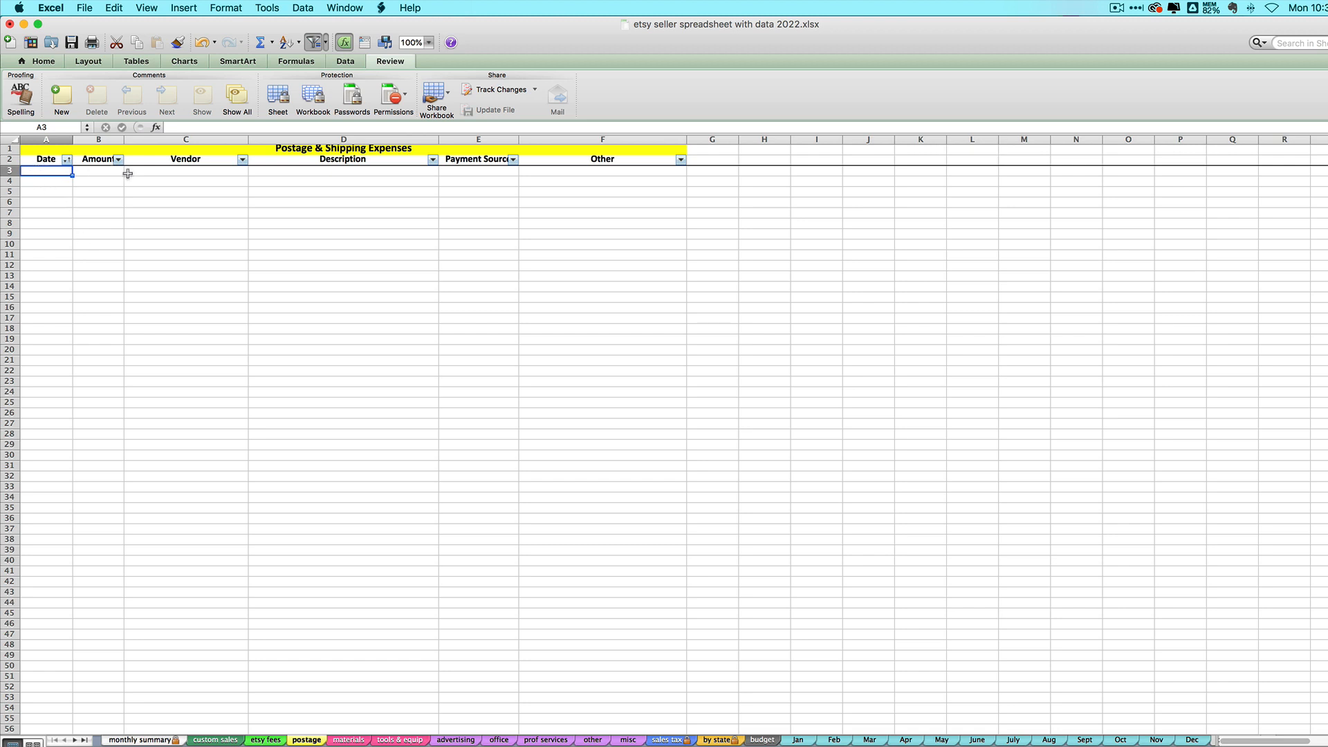
{"action": "left_click", "coordinate": [144, 740]}
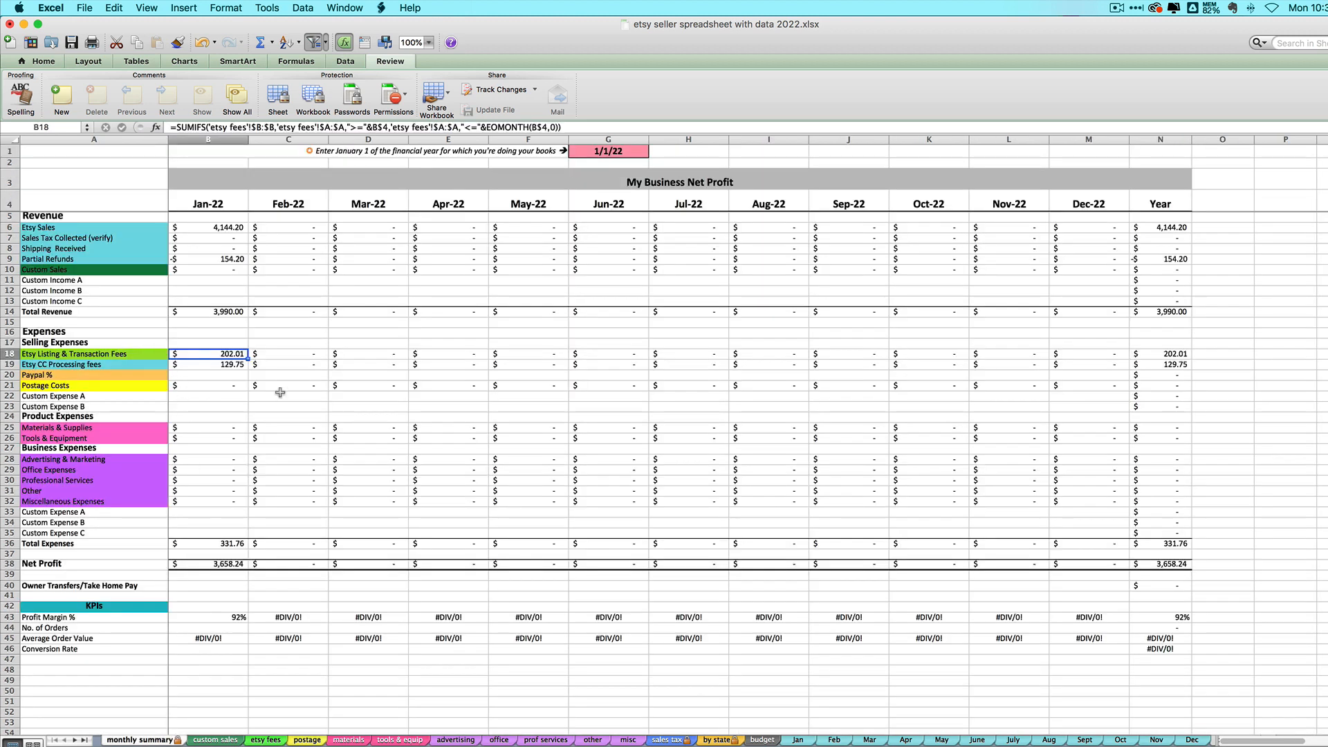